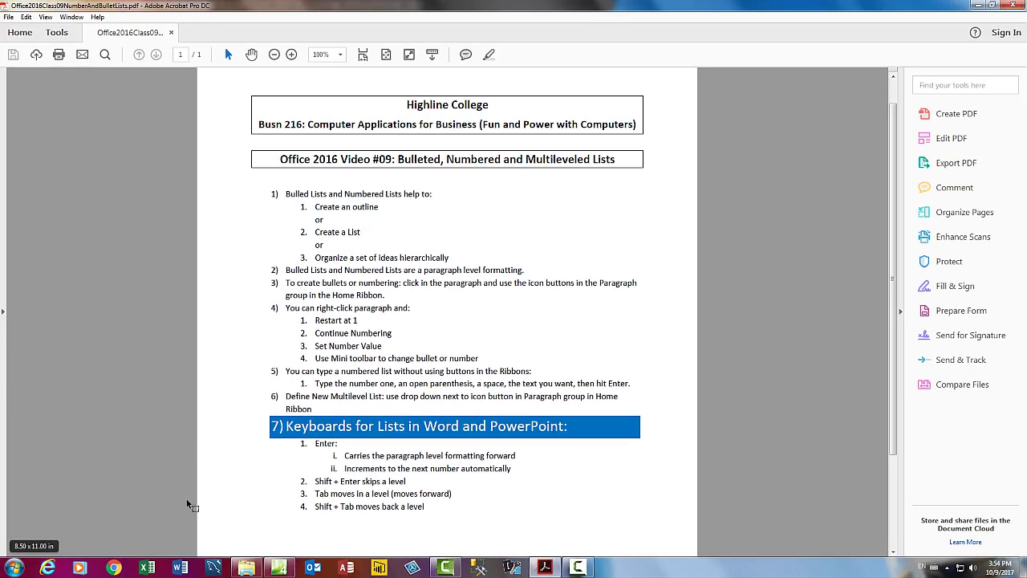
# Switch to Word and start a new blank document, enlarging the page view to about 130% or more.
pyautogui.click(181, 569)
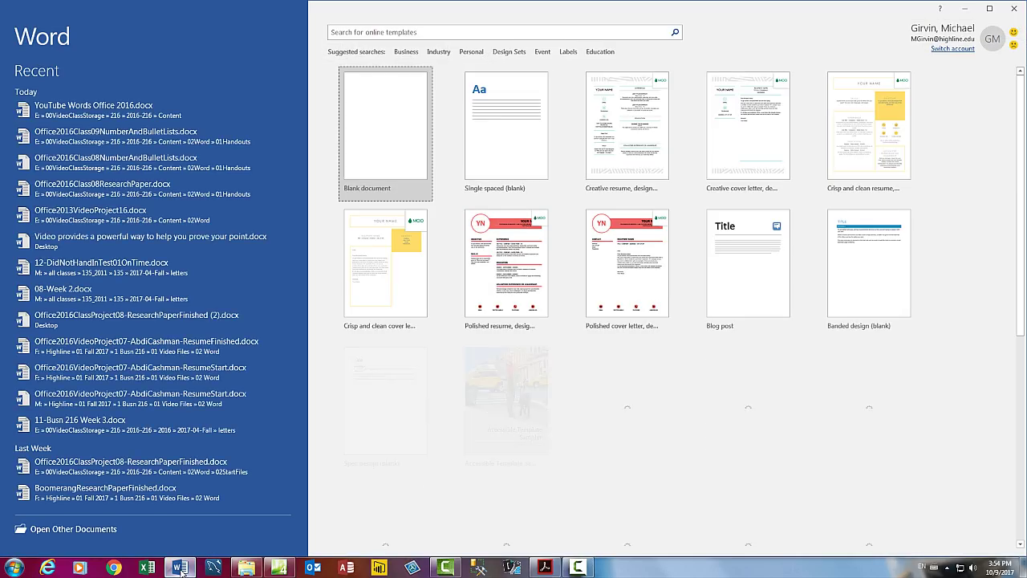
pyautogui.press('Escape')
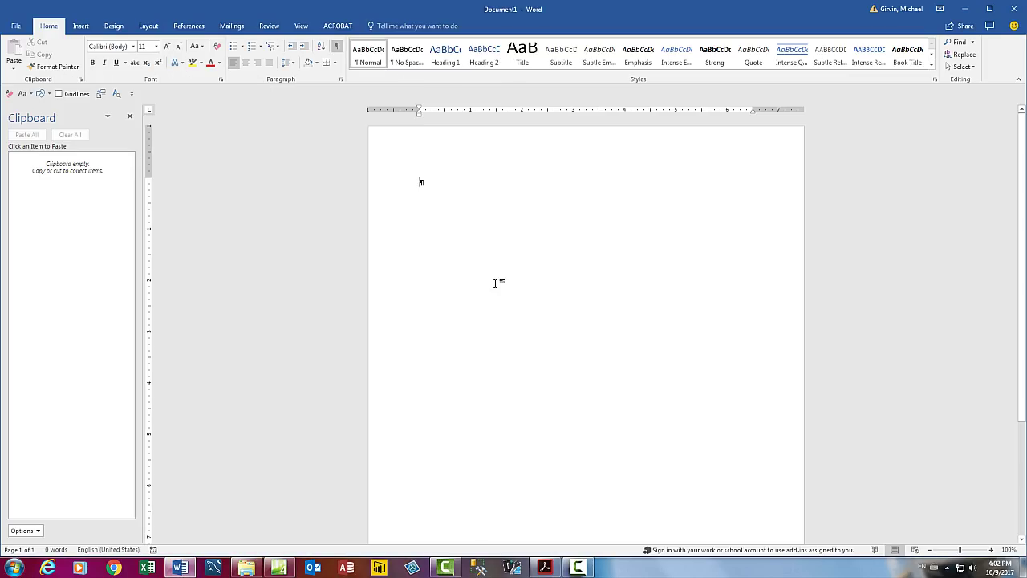
pyautogui.keyDown('ctrl'); pyautogui.scroll(3, 495, 282); pyautogui.keyUp('ctrl')
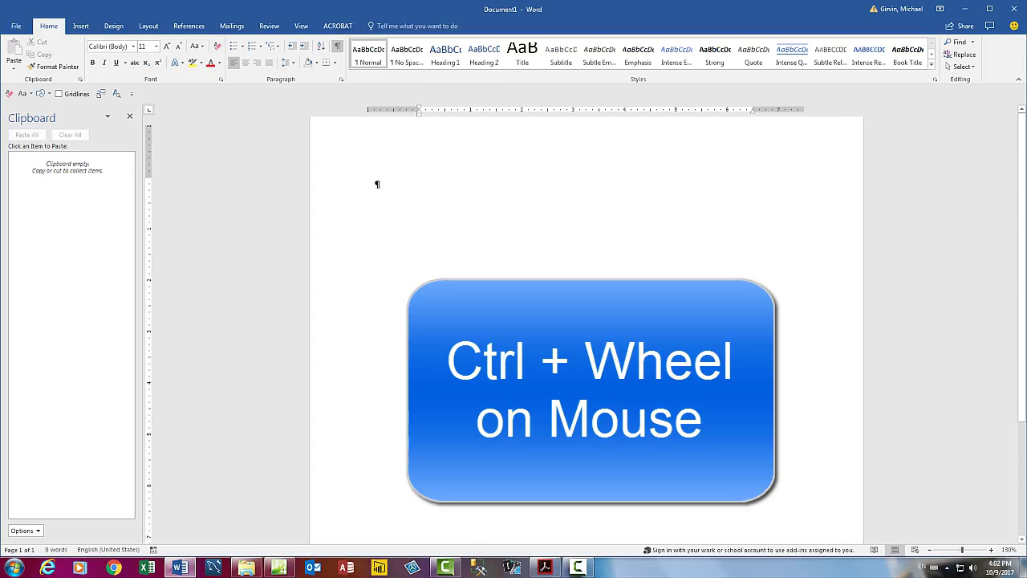
pyautogui.keyDown('ctrl'); pyautogui.scroll(1, 286, 210); pyautogui.keyUp('ctrl')
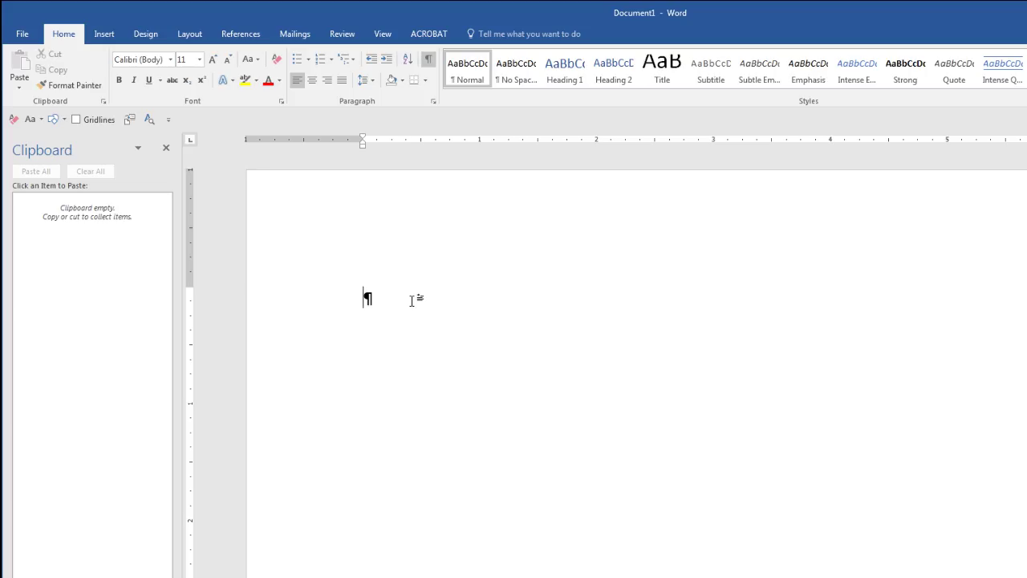
# Enter Windows Explorer, PowerPoint and Excel as three separate paragraphs, followed by empty paragraphs.
pyautogui.write('Windows Explorer')
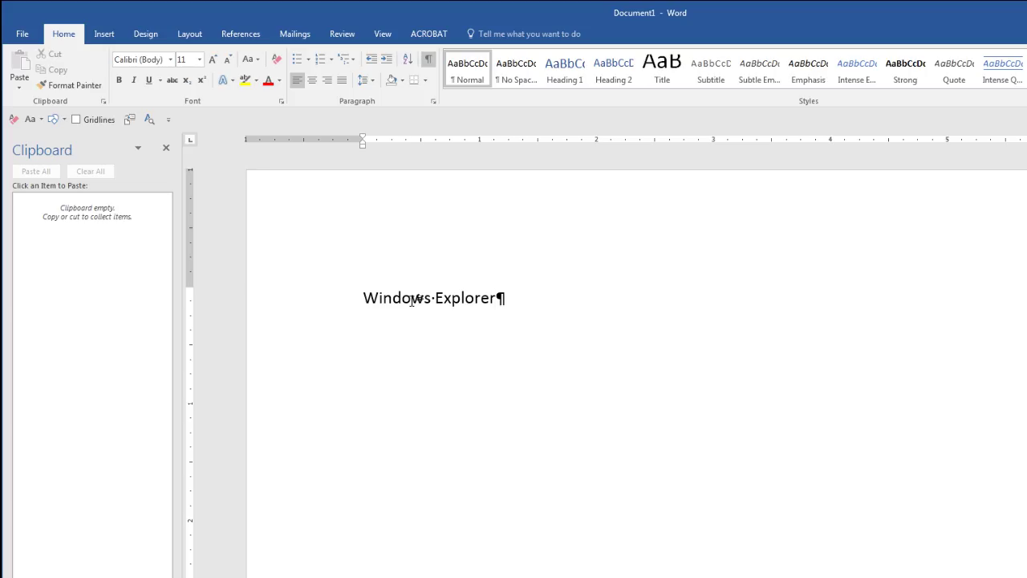
pyautogui.press('Return')
pyautogui.write('PowerPoint')
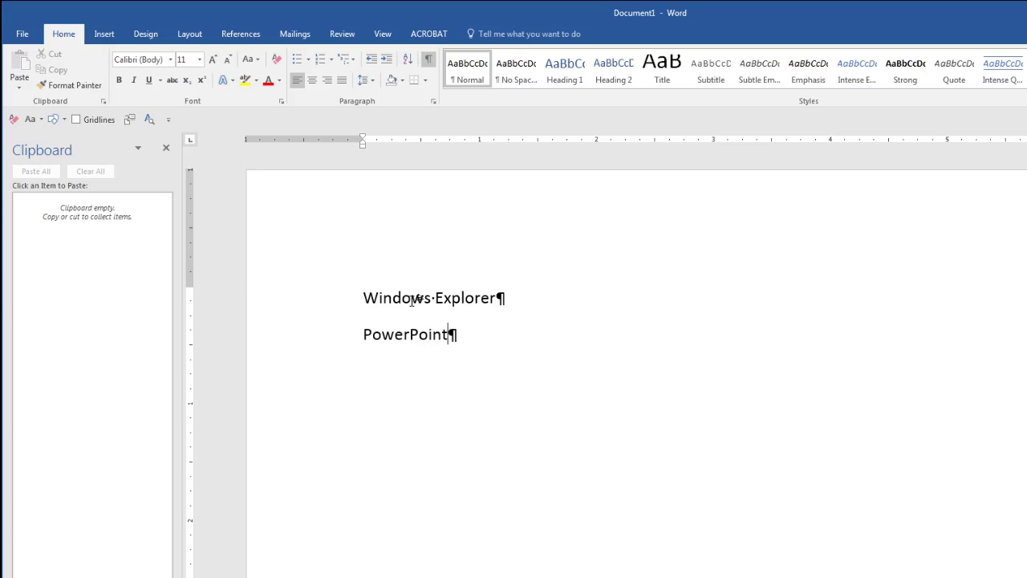
pyautogui.press('Return')
pyautogui.write('Excel')
pyautogui.press('Return')
pyautogui.press('Return')
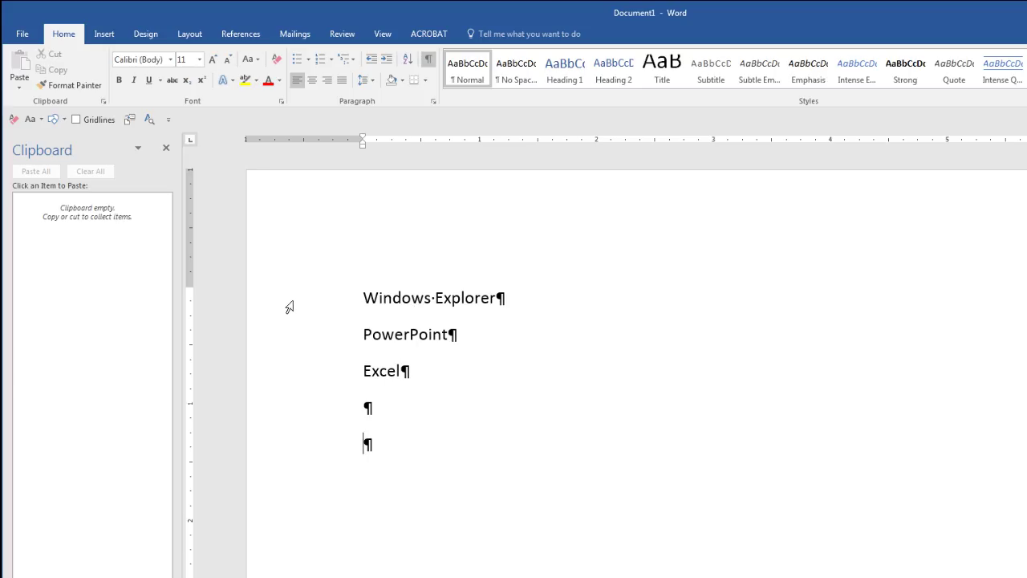
# Format the three program names as a numbered list and add Access as a new item after Excel.
pyautogui.moveTo(281, 309); pyautogui.dragTo(285, 363)
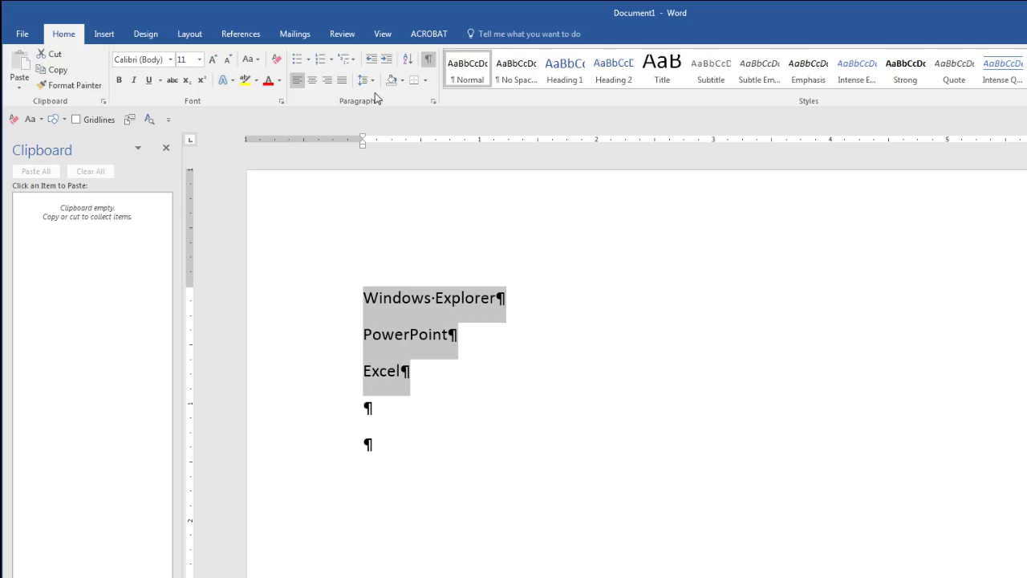
pyautogui.click(320, 62)
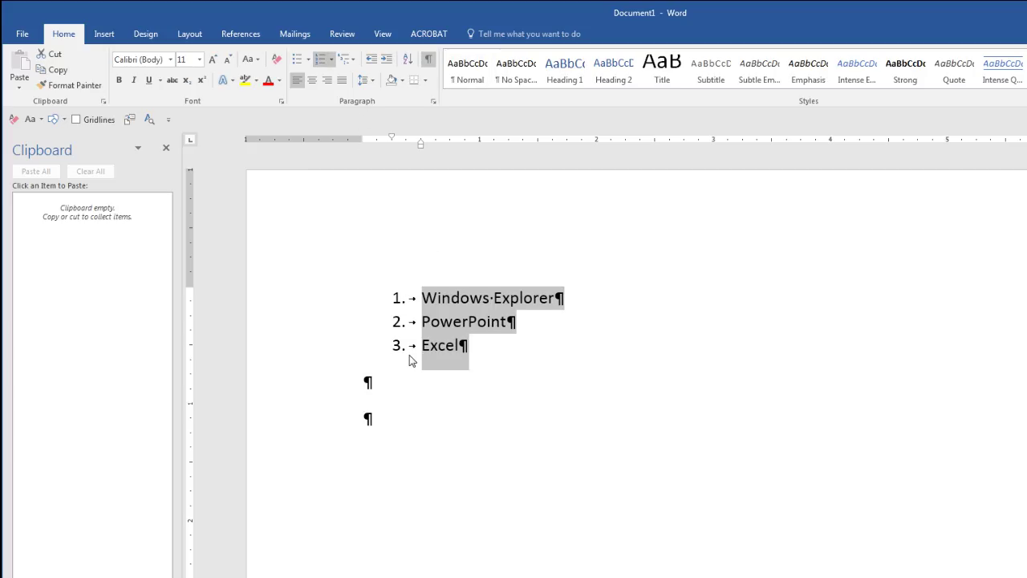
pyautogui.click(503, 345)
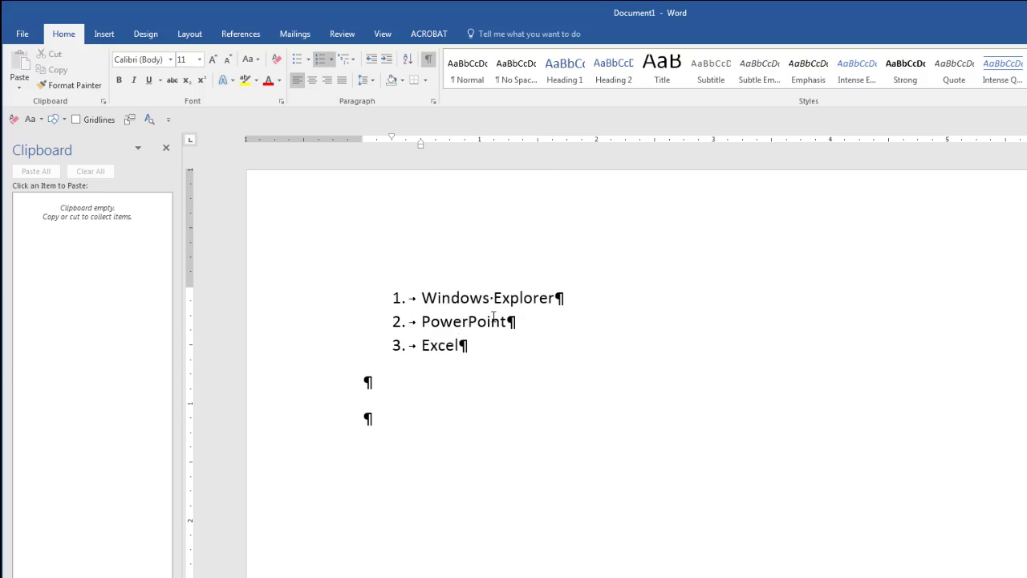
pyautogui.press('Return')
pyautogui.write('Access')
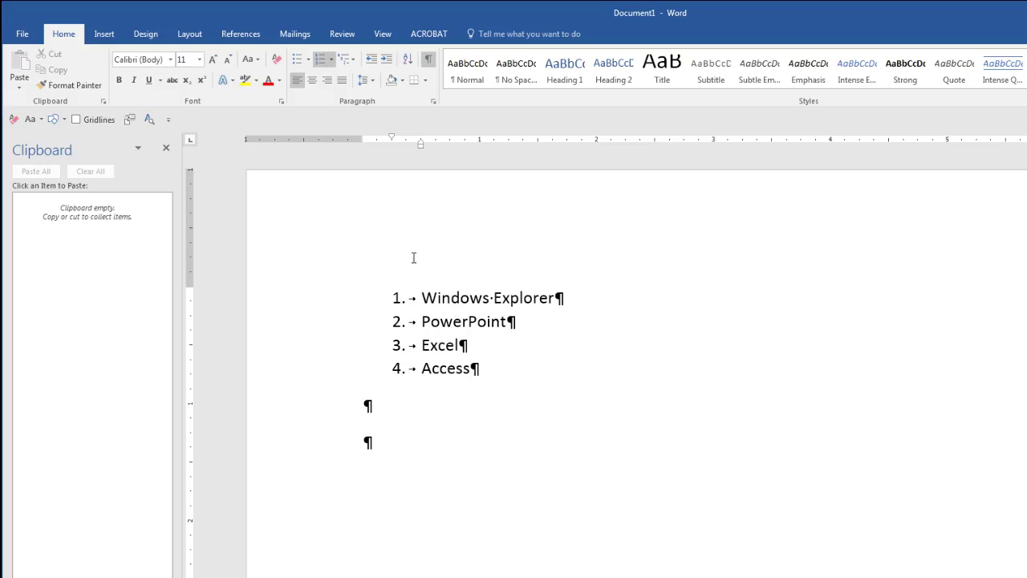
# Insert Word as a new numbered item between Windows Explorer and PowerPoint.
pyautogui.click(586, 300)
pyautogui.press('Return')
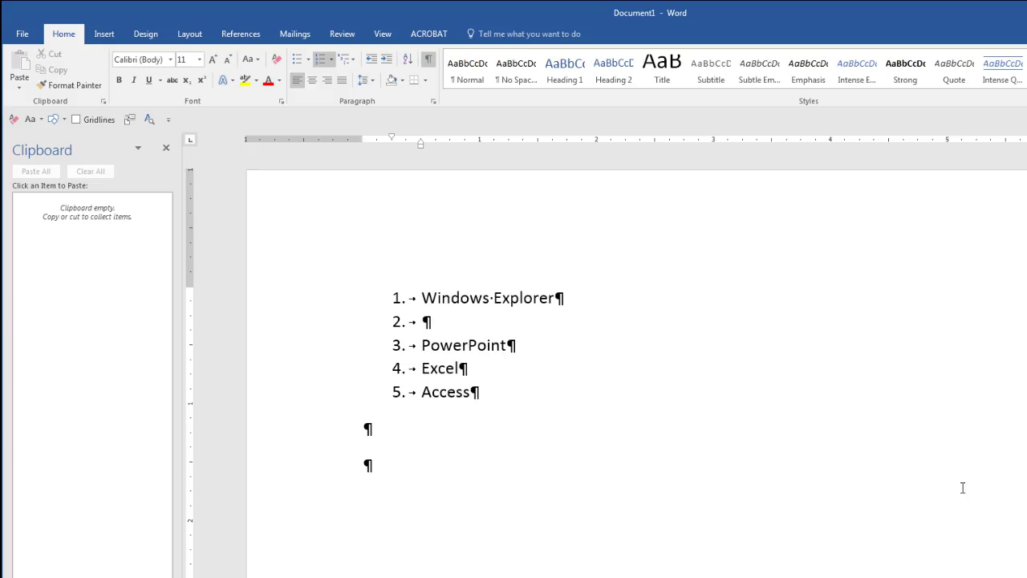
pyautogui.write('Word')
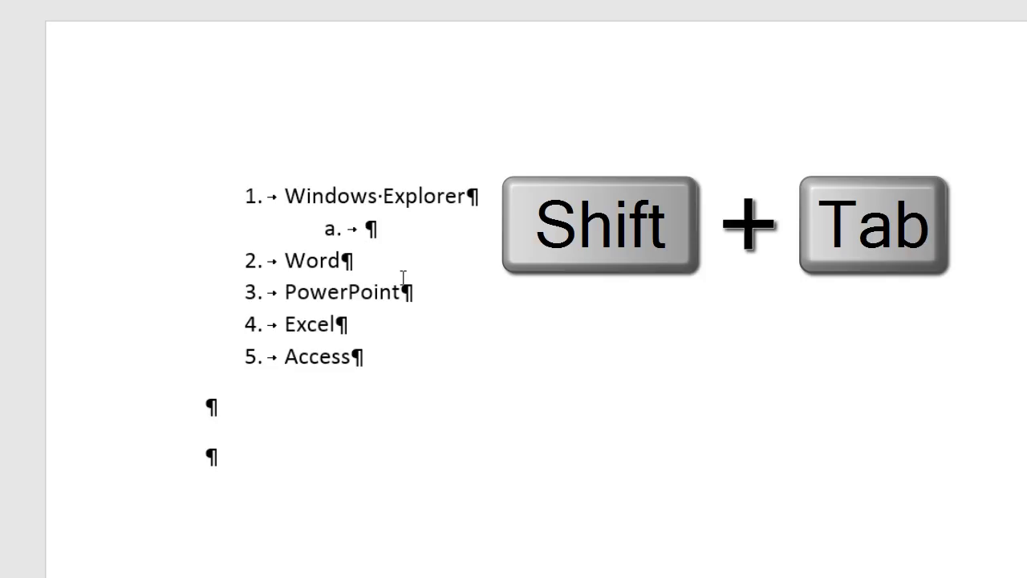
# Fill in the second-level items "File Management" and "Examples:" under Windows Explorer.
pyautogui.hotkey('shift', 'Tab')
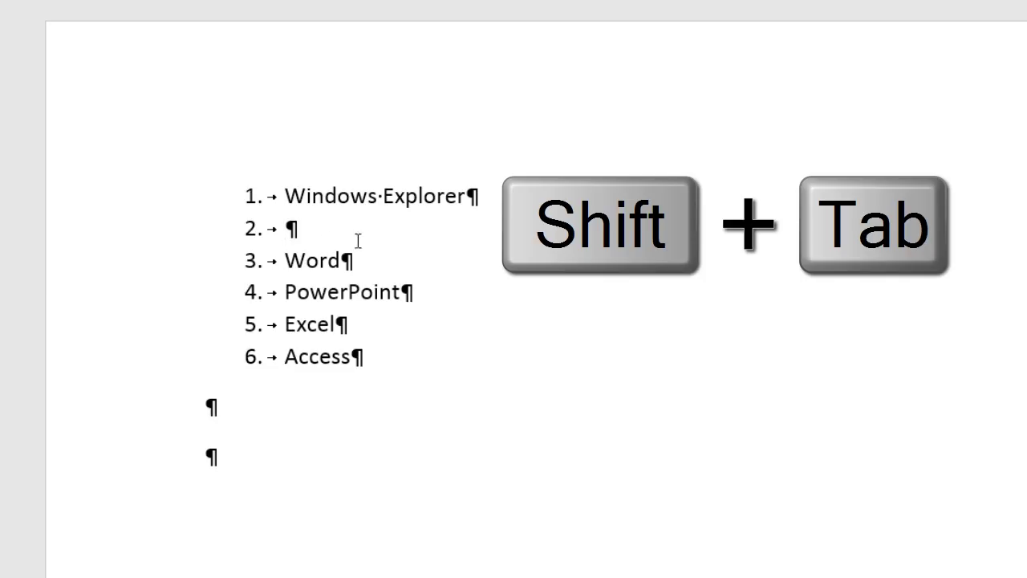
pyautogui.press('Tab')
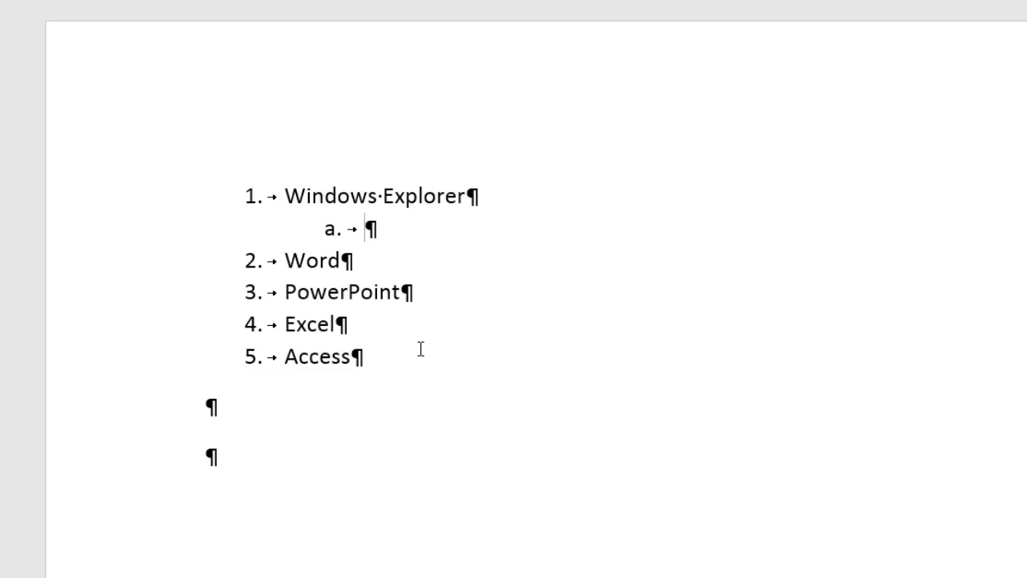
pyautogui.write('File Management')
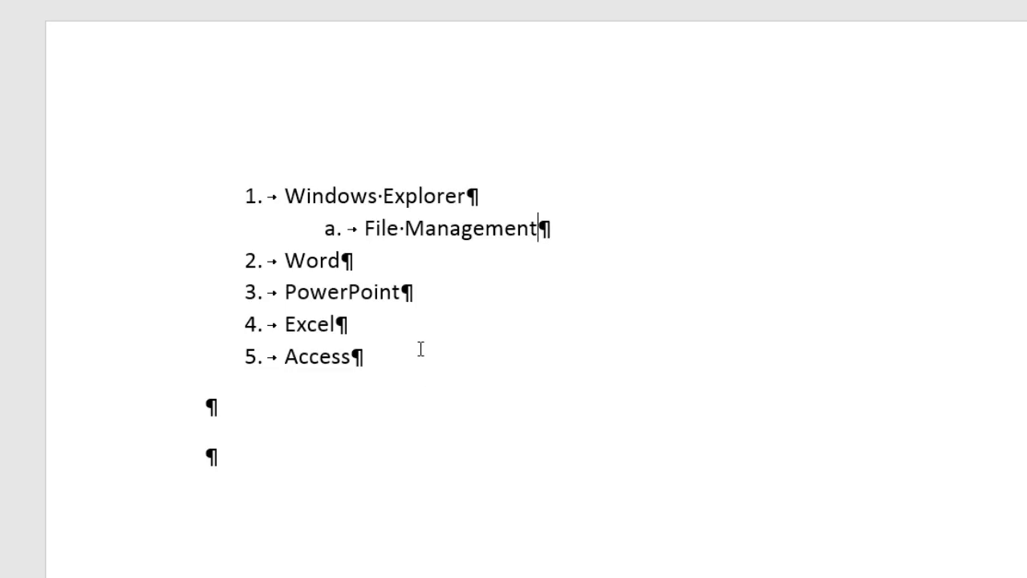
pyautogui.press('Return')
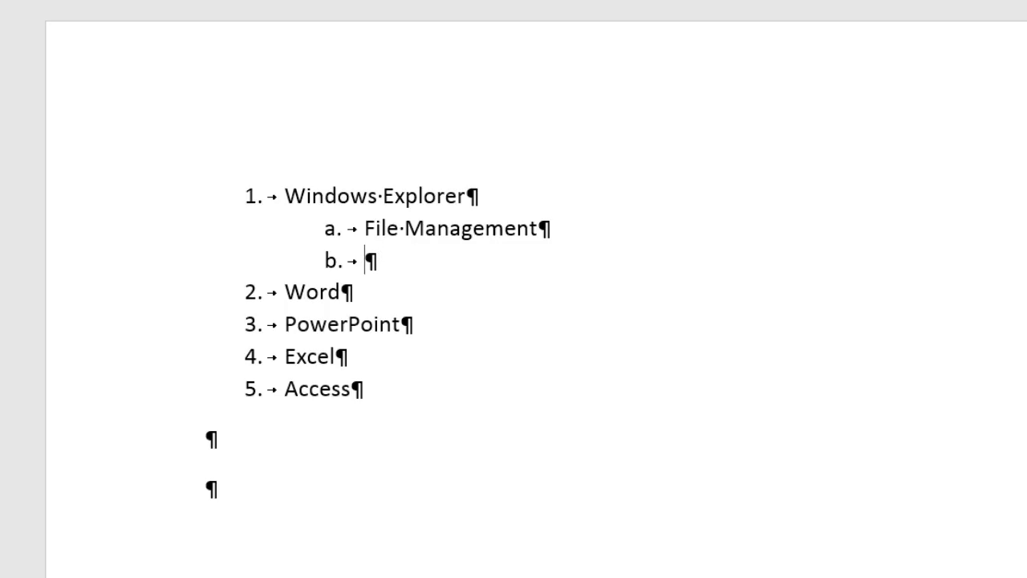
pyautogui.write('Example')
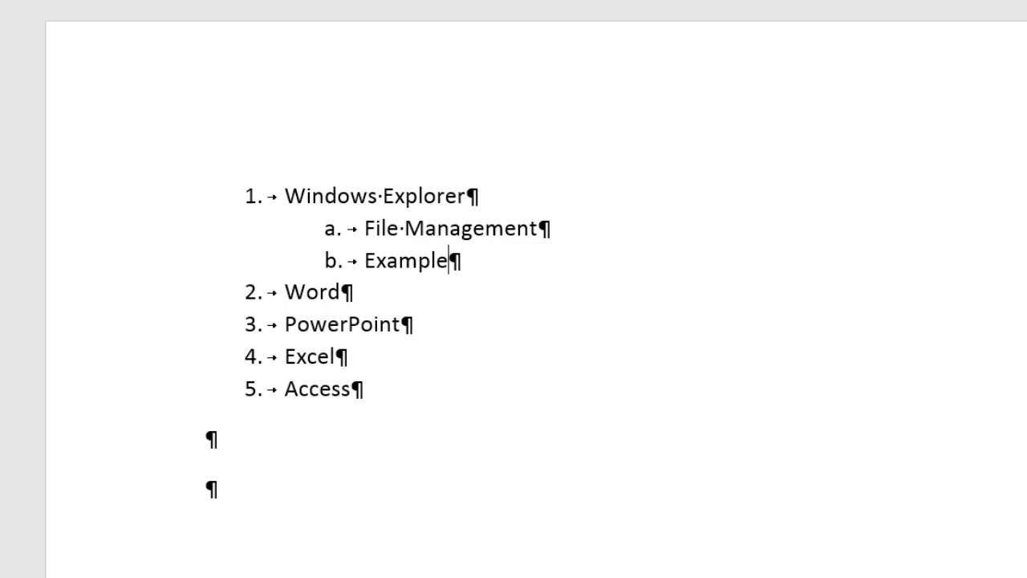
pyautogui.write('s:')
# Add the third-level items "System of Folders" and "Copy, Paste, Move, Delete, Backup Files" under "Examples:".
pyautogui.press('Return')
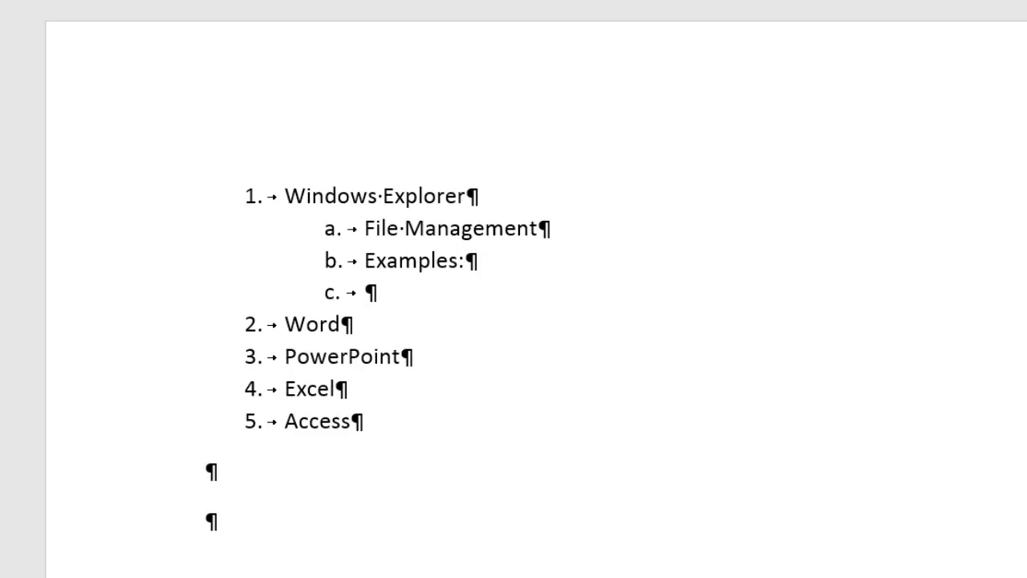
pyautogui.press('Tab')
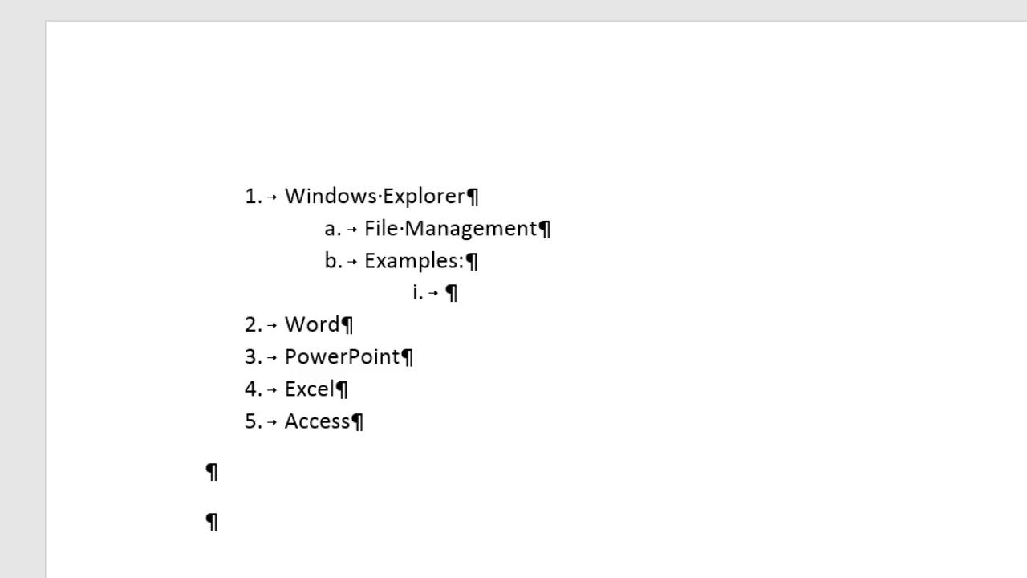
pyautogui.write('System of Folders')
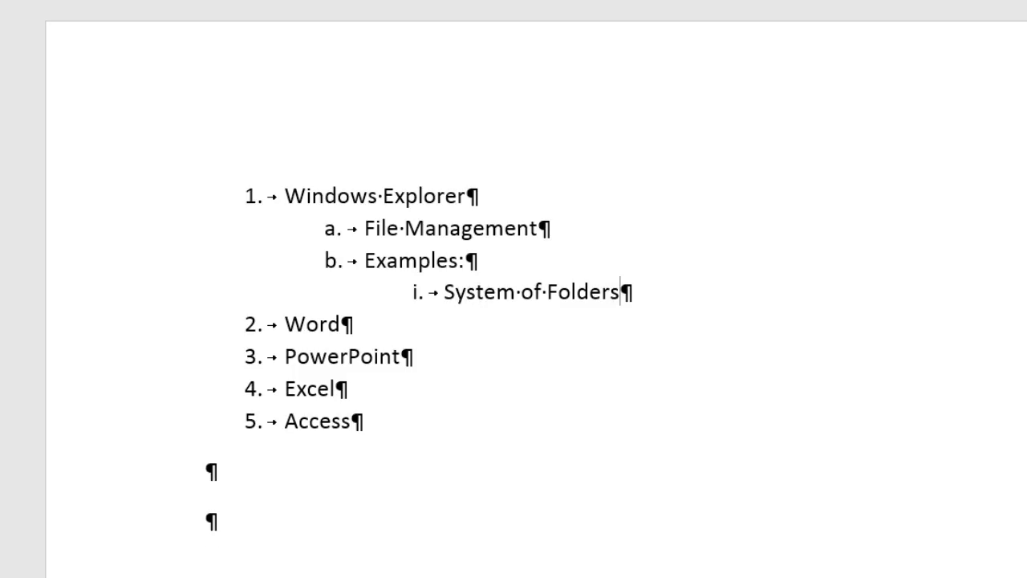
pyautogui.press('Return')
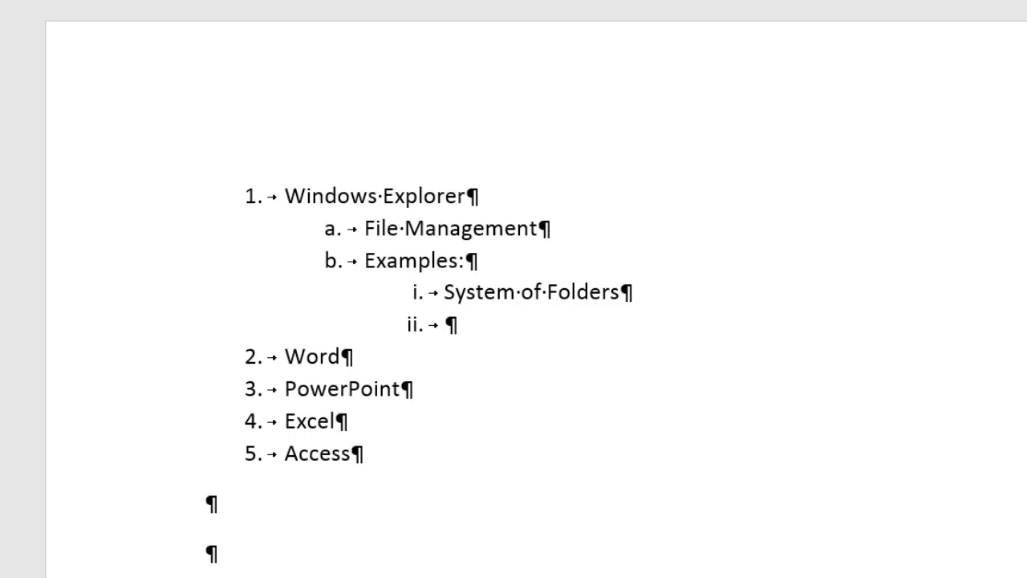
pyautogui.write('Copy, Paste, Move, Delete, Backup Files')
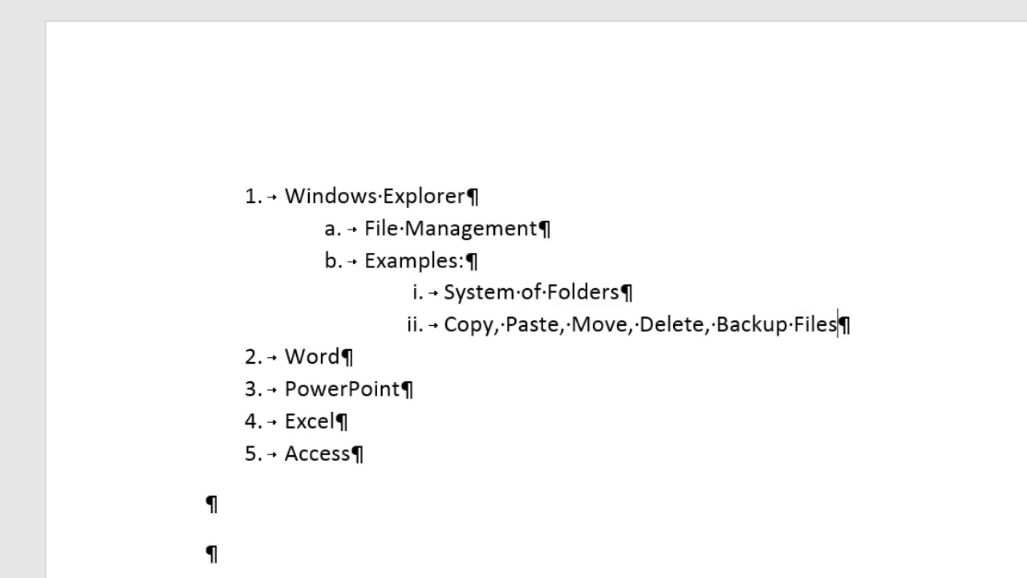
# Add an empty item after the Backup Files line, shift it back and forth between list levels, and delete it.
pyautogui.press('Return')
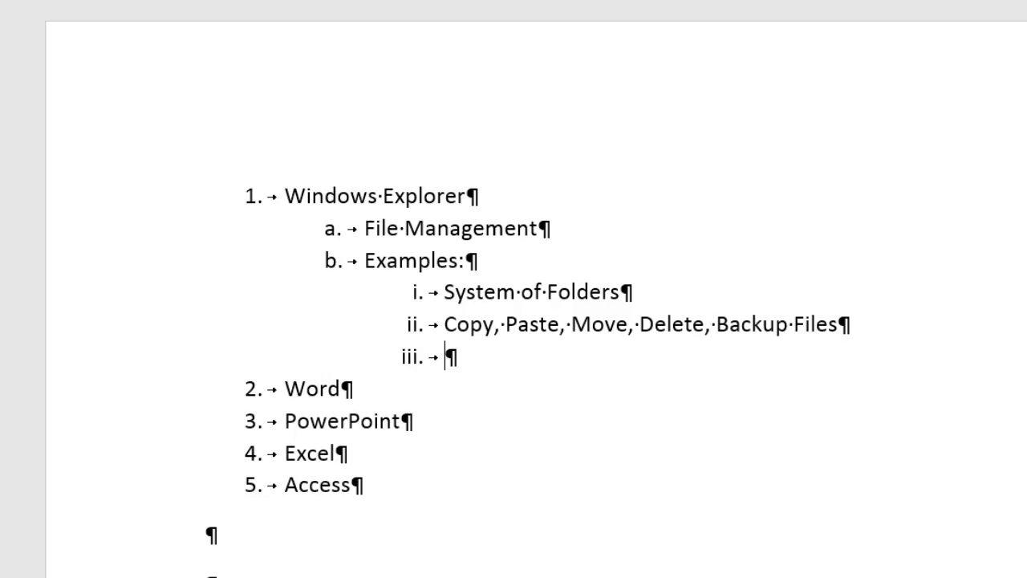
pyautogui.hotkey('shift', 'Tab')
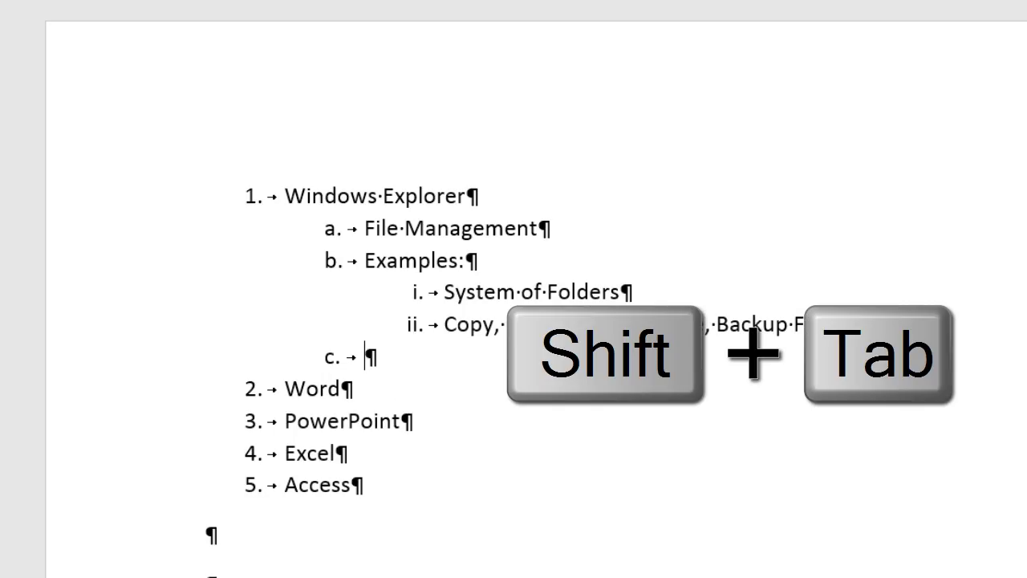
pyautogui.hotkey('shift', 'Tab')
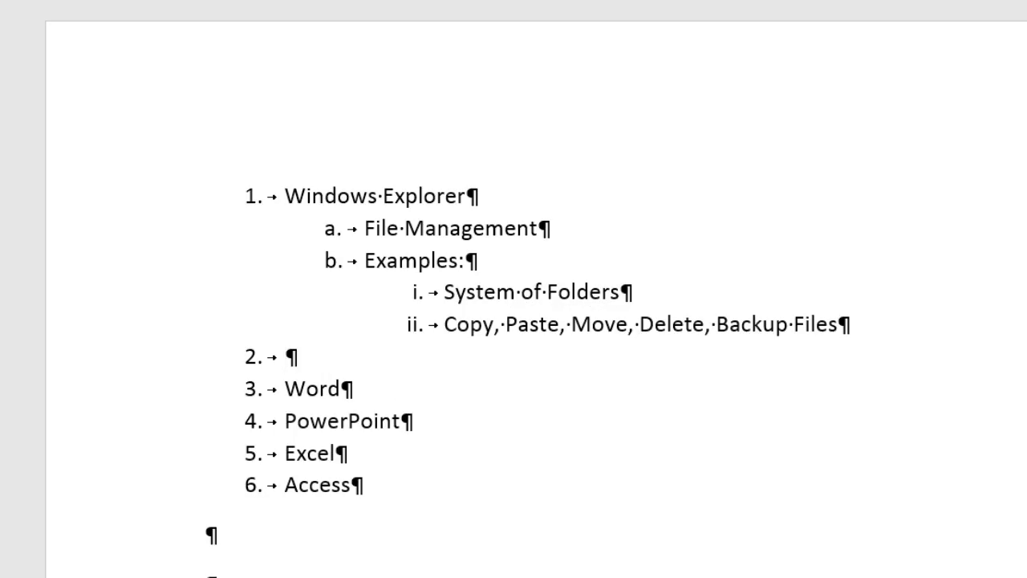
pyautogui.press('Tab')
pyautogui.press('Tab')
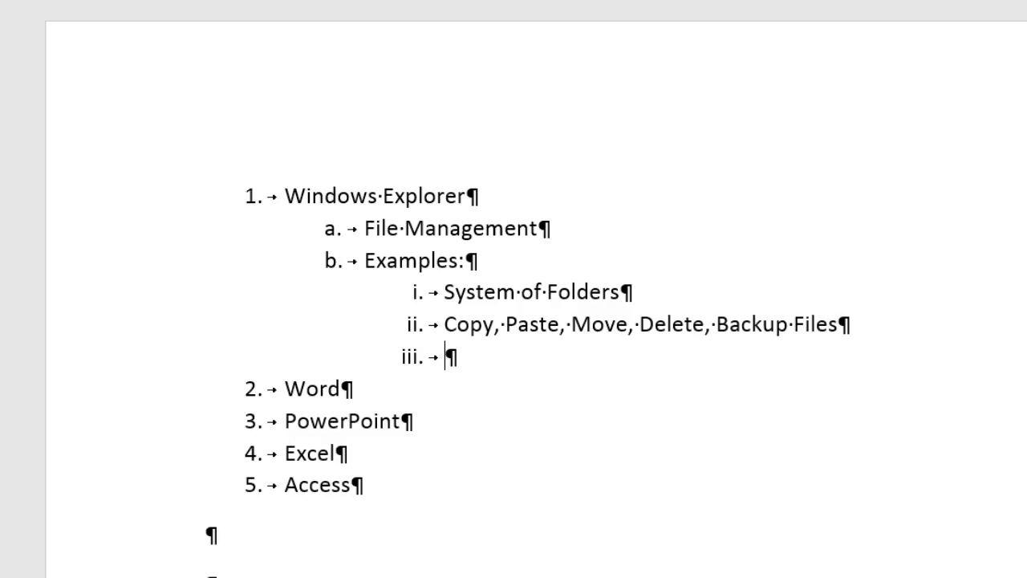
pyautogui.hotkey('shift', 'Tab')
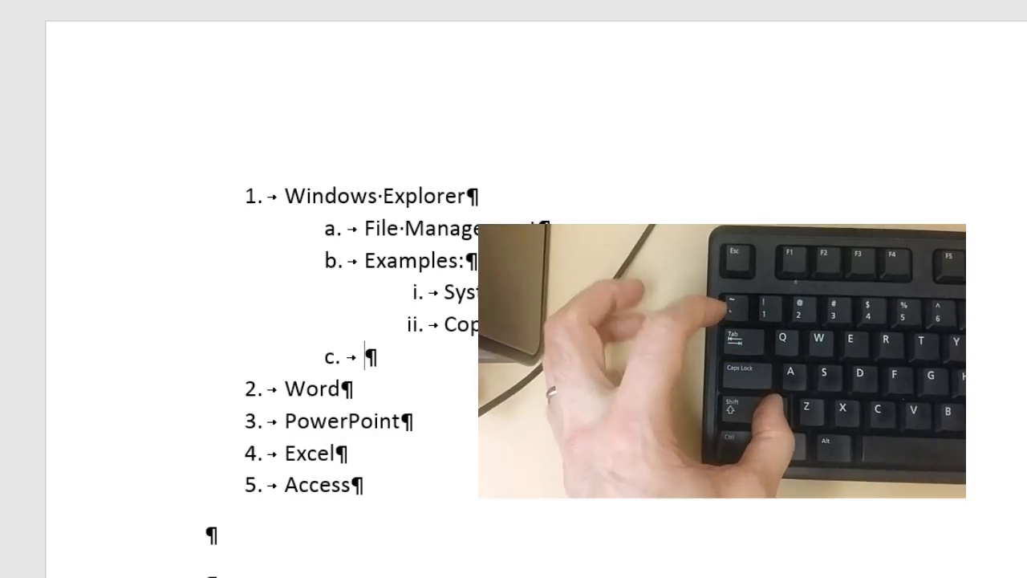
pyautogui.hotkey('shift', 'Tab')
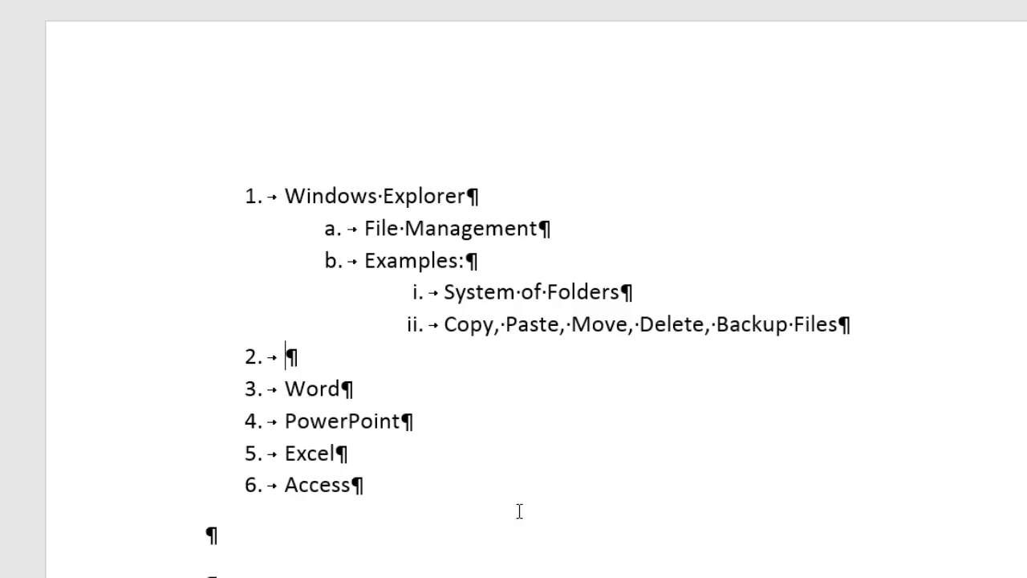
pyautogui.press('Delete')
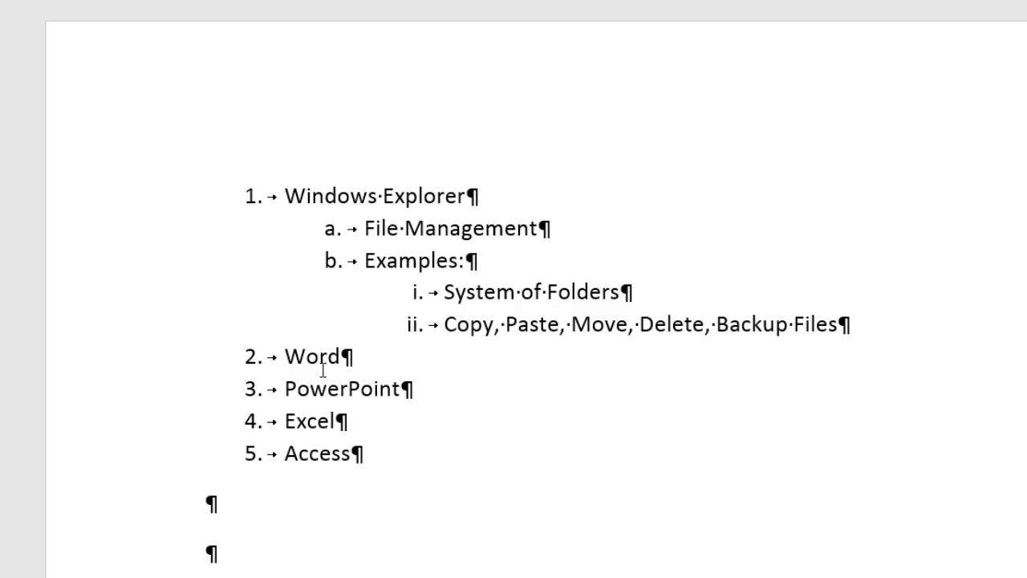
# Add the second-level item "Excel helps us with two main tasks:" under Excel.
pyautogui.click(362, 425)
pyautogui.press('Return')
pyautogui.press('Tab')
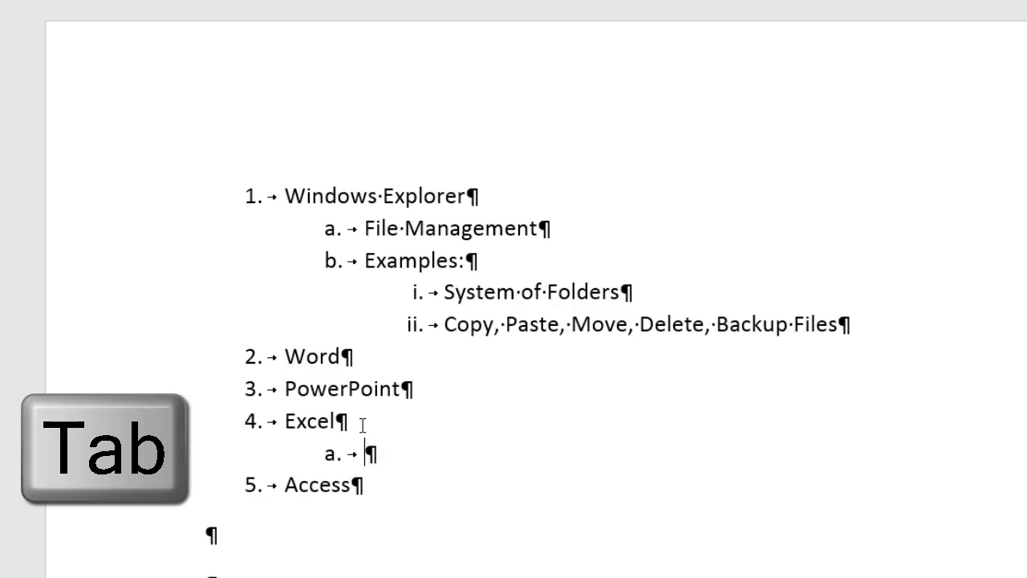
pyautogui.write('Excel helps us with two mai')
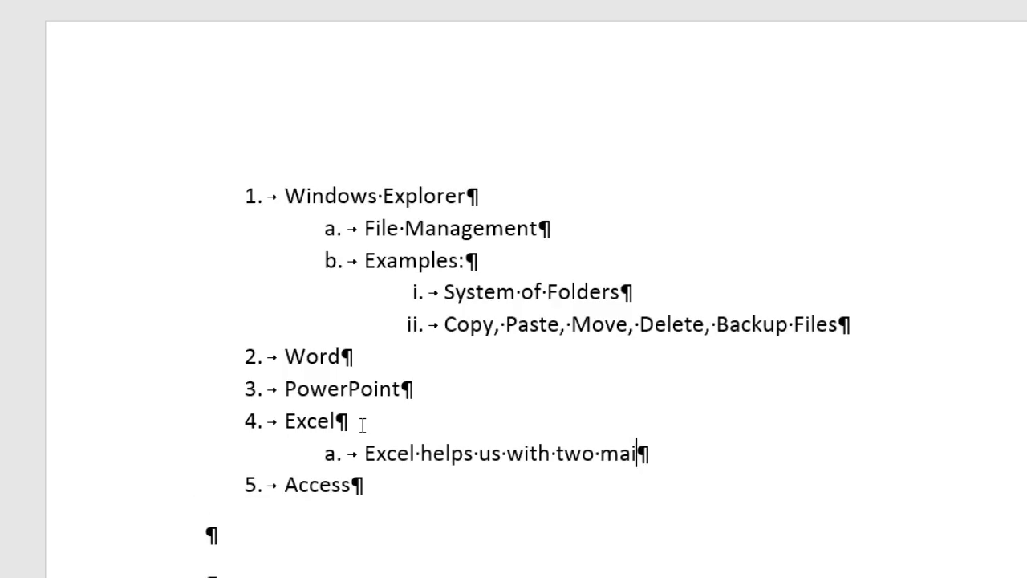
pyautogui.write('n tasks')
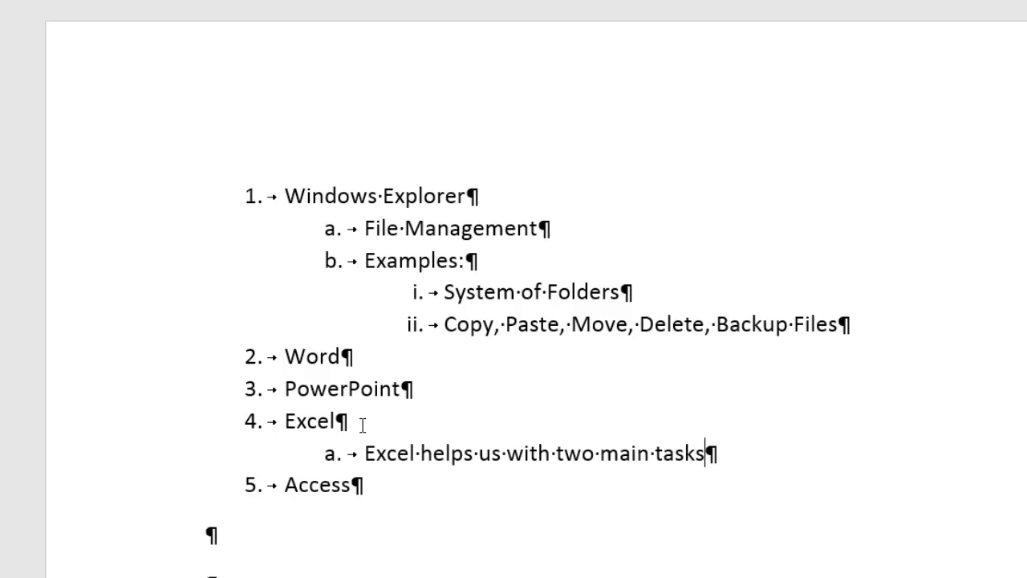
pyautogui.write(':')
# Add the third-level item "Calculations" under the line about Excel's two main tasks.
pyautogui.press('Return')
pyautogui.press('Tab')
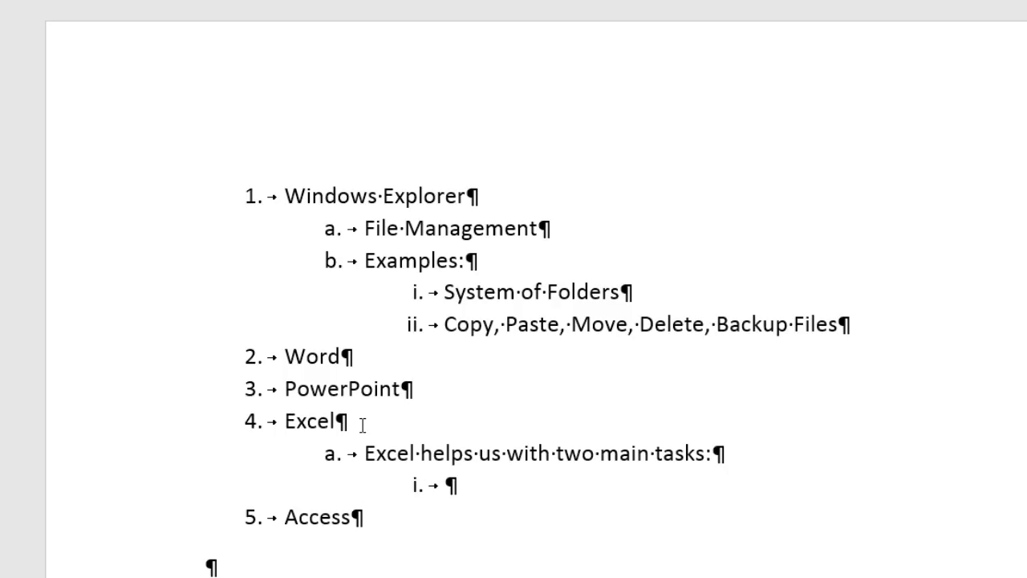
pyautogui.write('Calculations')
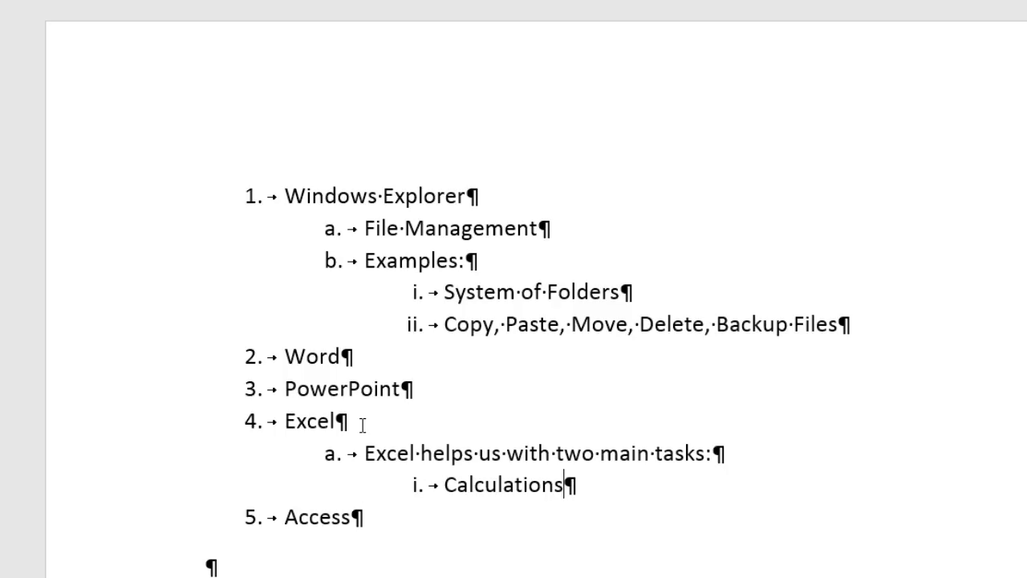
# Extend the Calculations item with "(like Payroll)" and add the third-level item "Data Analysis (Reporting)" below it.
pyautogui.write(' (like Payroll)')
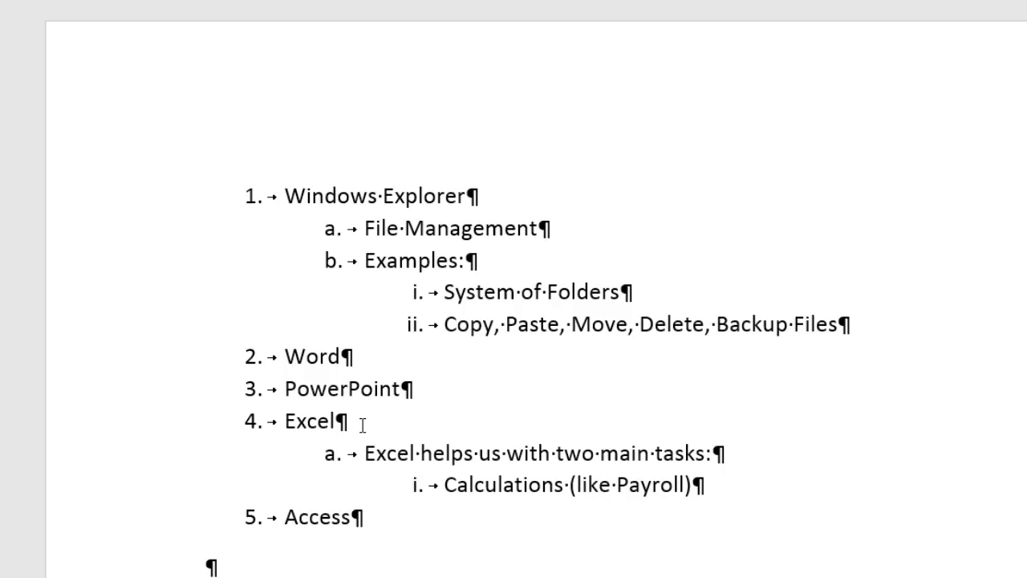
pyautogui.press('Return')
pyautogui.write('Data A')
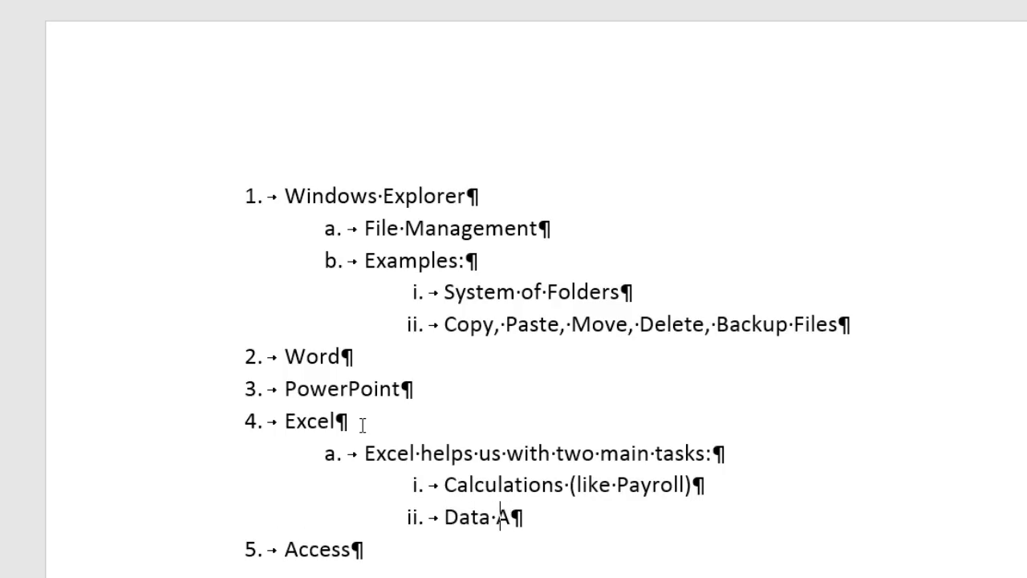
pyautogui.write('nalysis ')
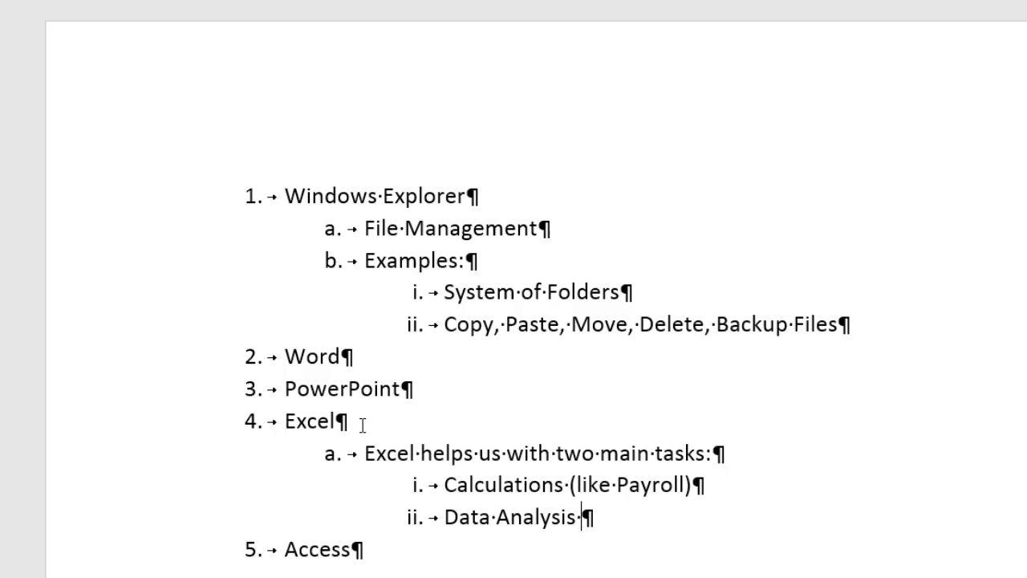
pyautogui.write('(Reporting)')
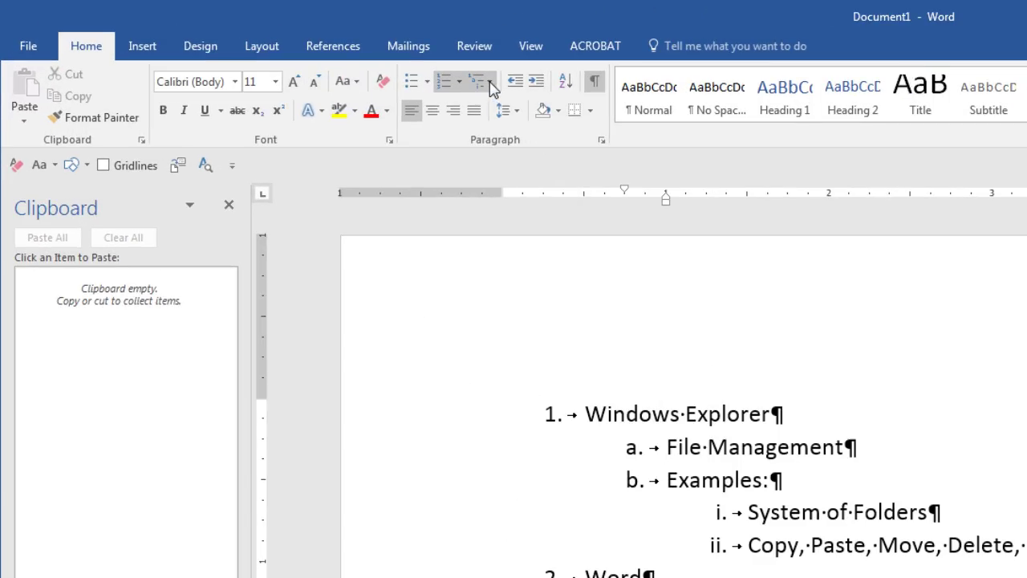
# Start defining a new multilevel list and change the level 1 number format to "1)".
pyautogui.click(490, 83)
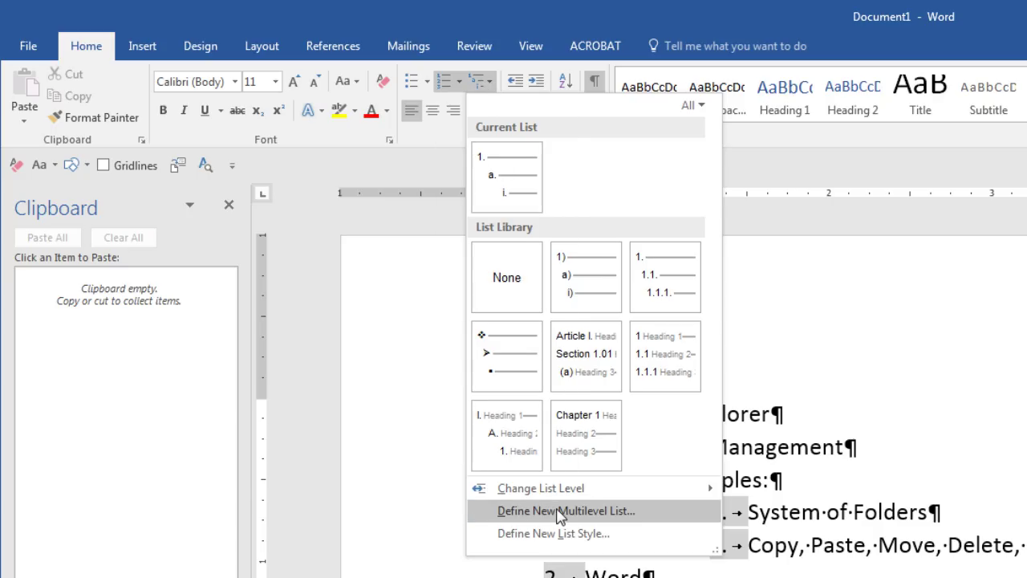
pyautogui.click(634, 511)
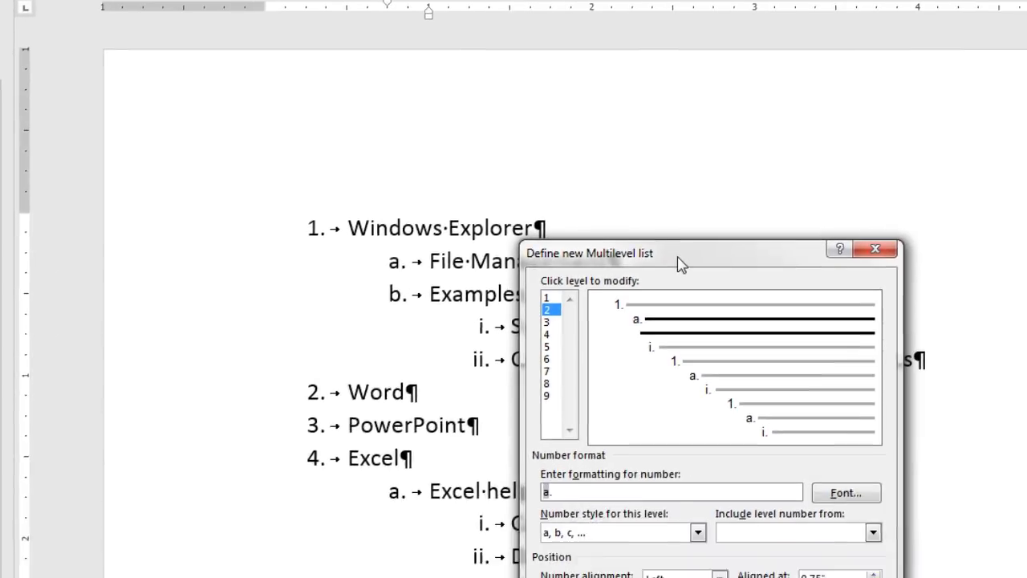
pyautogui.moveTo(681, 265); pyautogui.dragTo(703, 230)
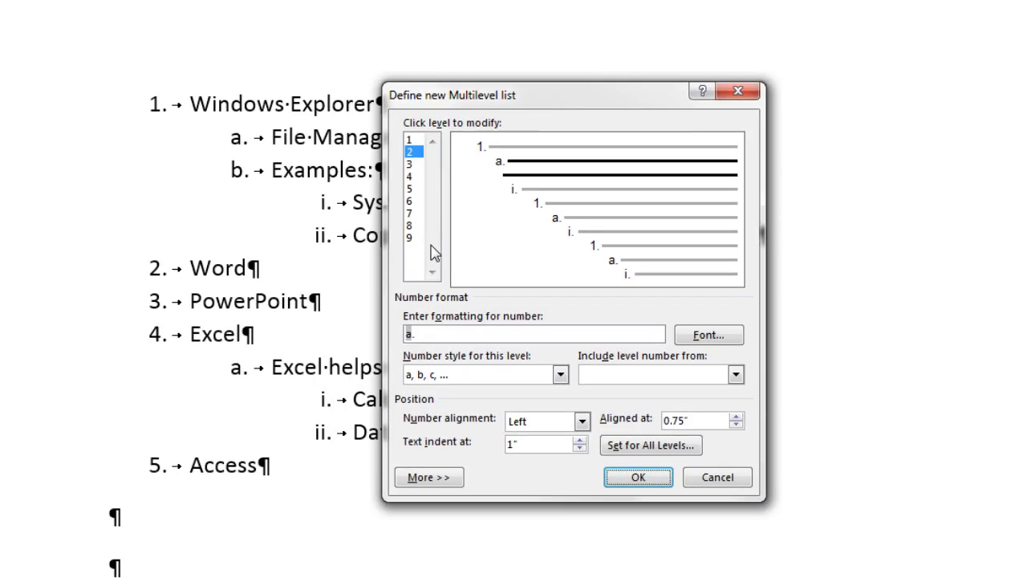
pyautogui.click(410, 141)
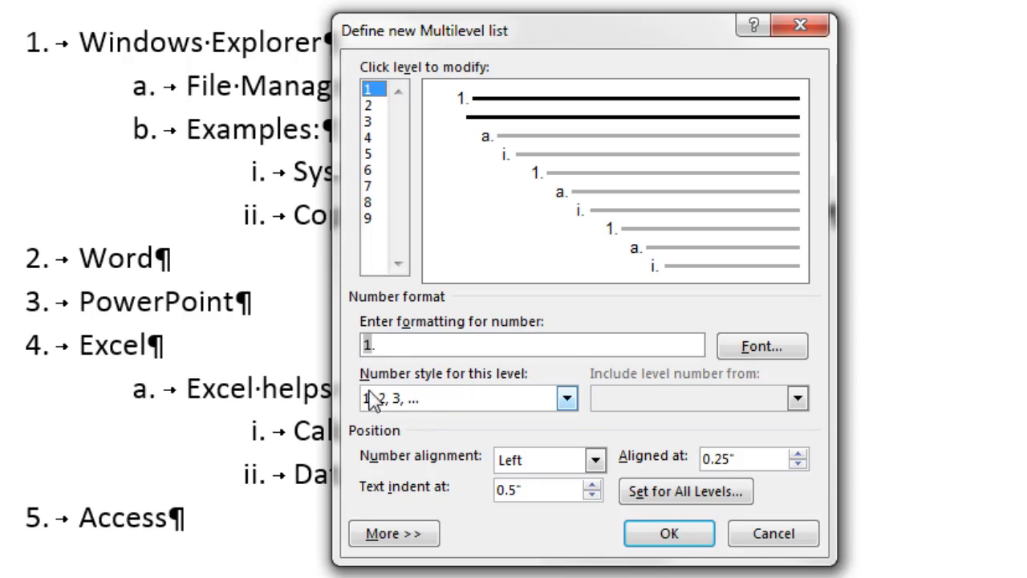
pyautogui.click(413, 343)
pyautogui.press('BackSpace')
pyautogui.write(')')
# Set the number style of level 2 to "i, ii, iii, ...".
pyautogui.click(374, 106)
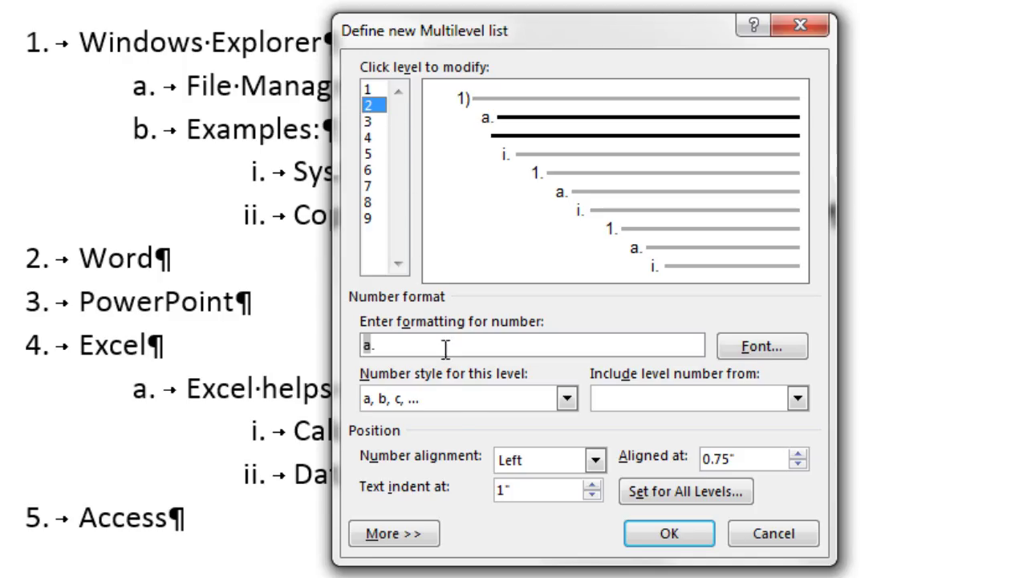
pyautogui.click(446, 405)
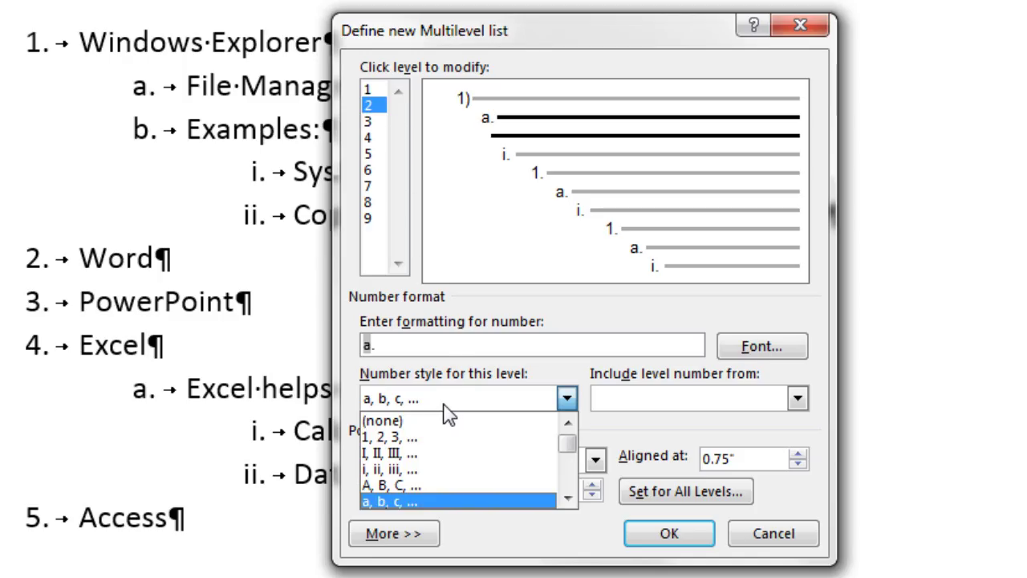
pyautogui.click(408, 469)
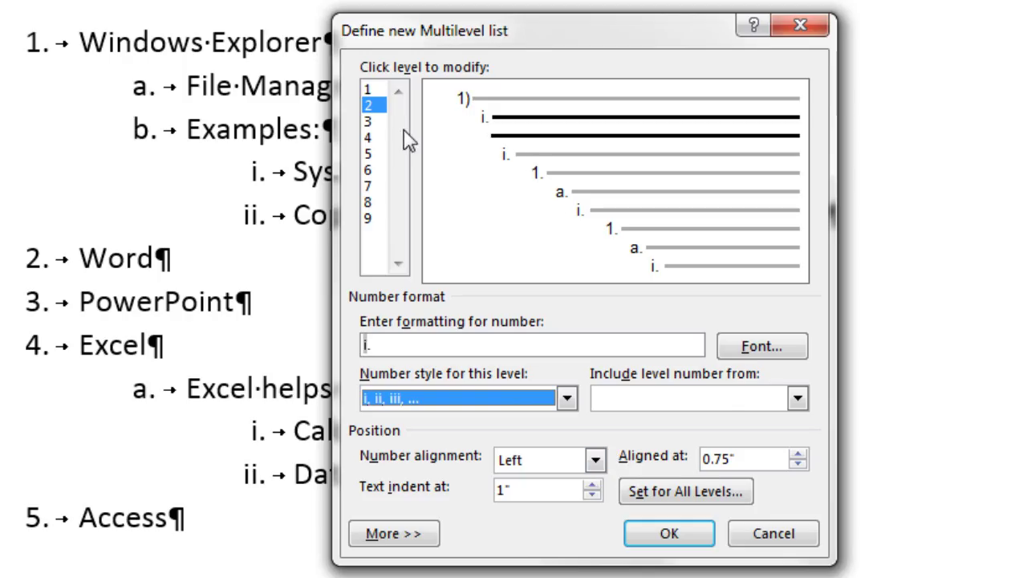
# Try aligning the level 2 number at 1" and return the alignment to 0.75".
pyautogui.click(799, 454)
pyautogui.click(798, 454)
pyautogui.click(798, 455)
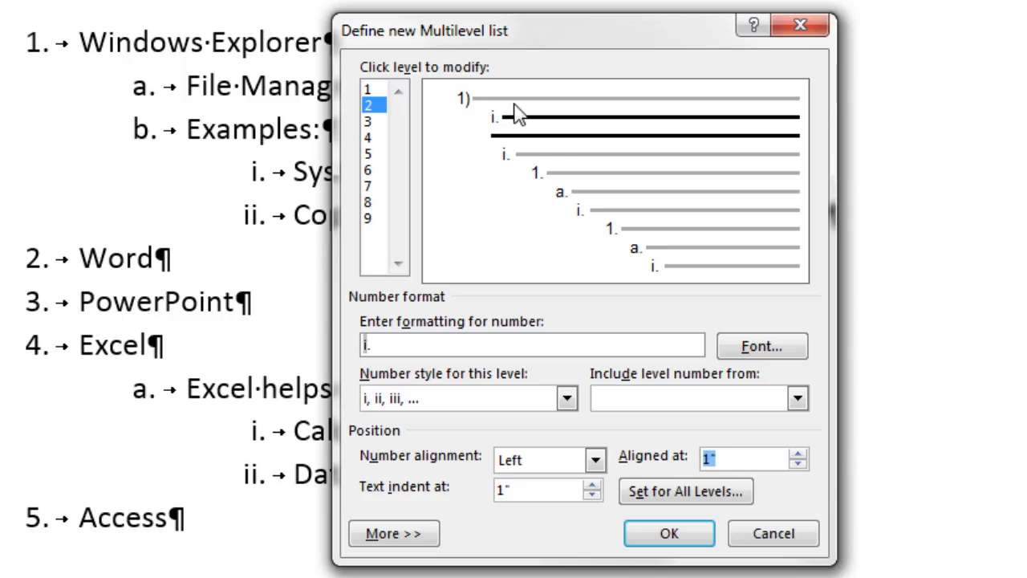
pyautogui.click(798, 464)
pyautogui.click(798, 464)
pyautogui.click(798, 464)
pyautogui.click(799, 464)
pyautogui.click(798, 464)
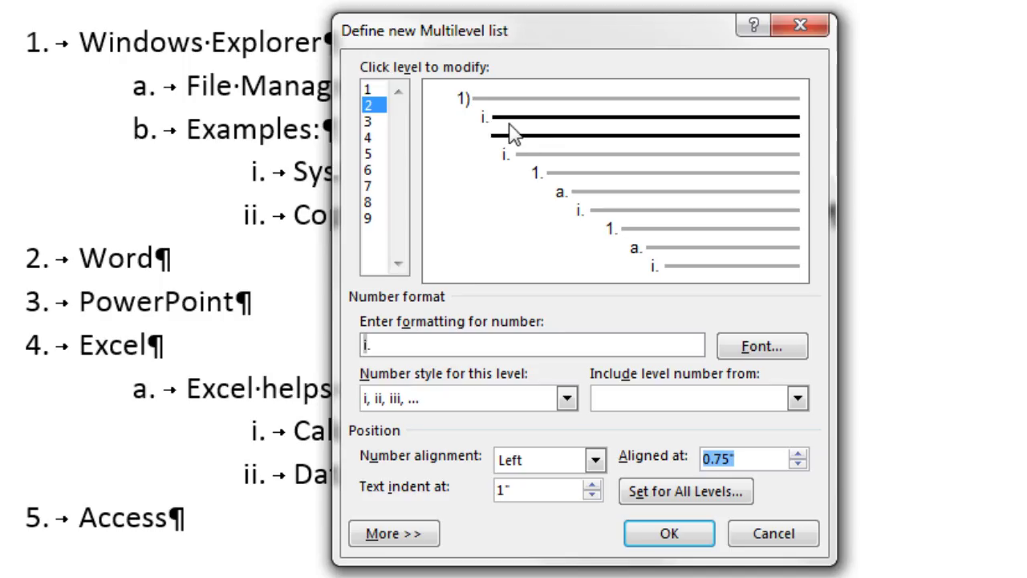
# Try a level 2 text indent of 1.45" and return the indent to 1".
pyautogui.click(593, 486)
pyautogui.click(593, 485)
pyautogui.click(593, 486)
pyautogui.click(593, 485)
pyautogui.click(594, 485)
pyautogui.click(593, 486)
pyautogui.click(593, 486)
pyautogui.click(593, 485)
pyautogui.click(593, 485)
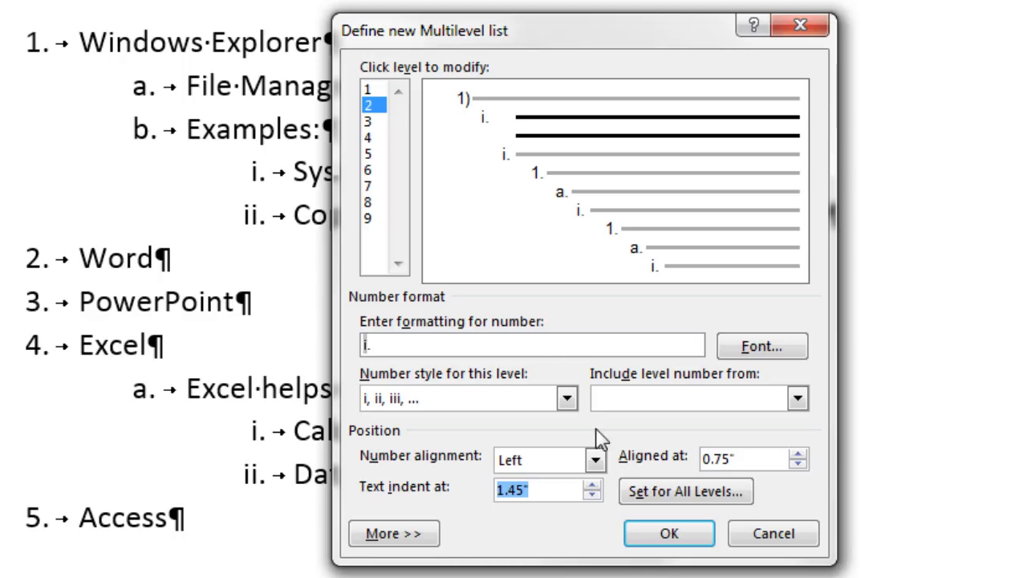
pyautogui.click(593, 495)
pyautogui.click(594, 495)
pyautogui.click(593, 495)
pyautogui.click(593, 495)
pyautogui.click(593, 496)
pyautogui.click(593, 495)
pyautogui.click(593, 495)
pyautogui.click(593, 496)
pyautogui.click(593, 495)
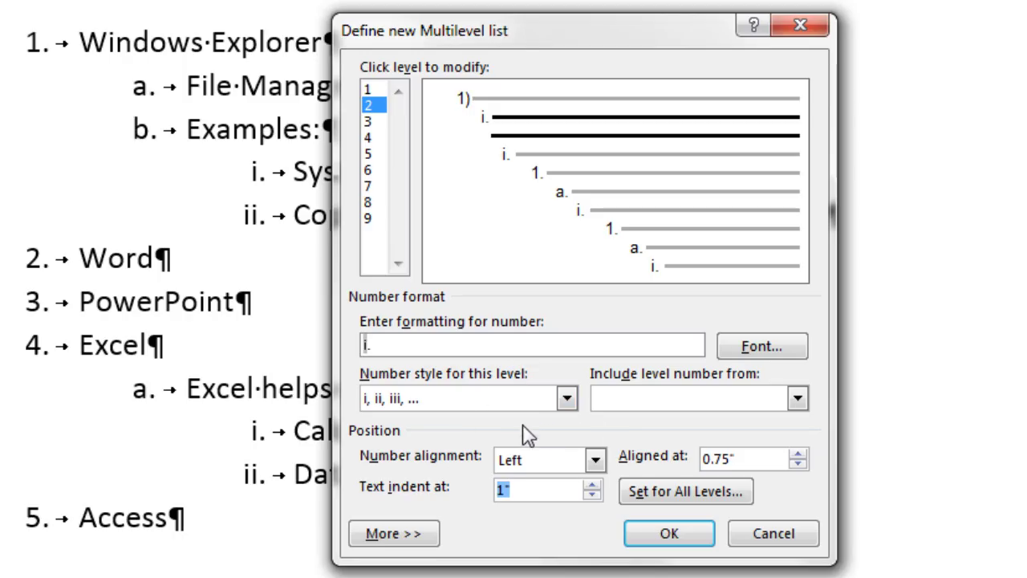
# Set the number style of level 3 to "1, 2, 3, ..." and of level 4 to "i, ii, iii, ...".
pyautogui.click(367, 122)
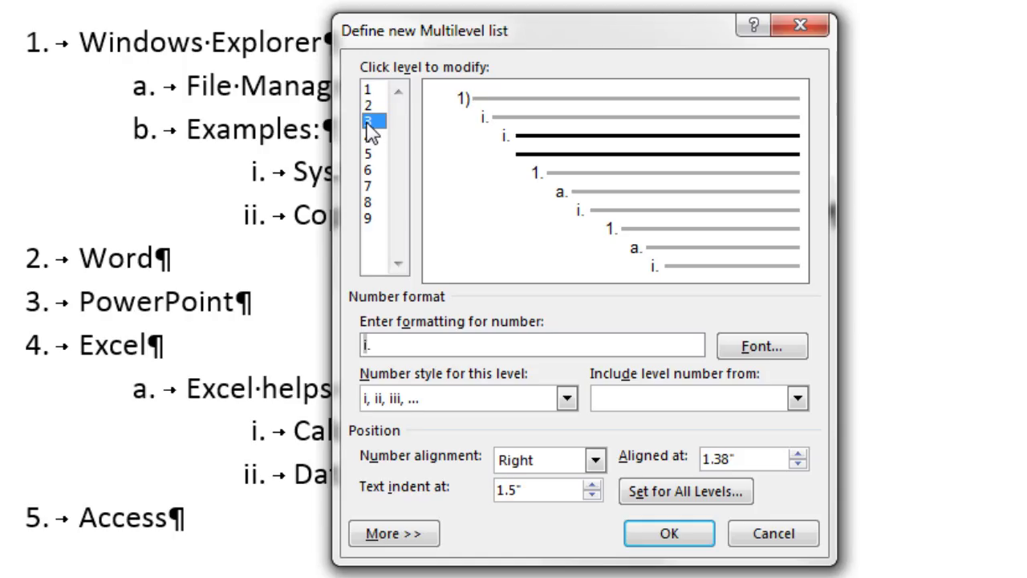
pyautogui.click(403, 401)
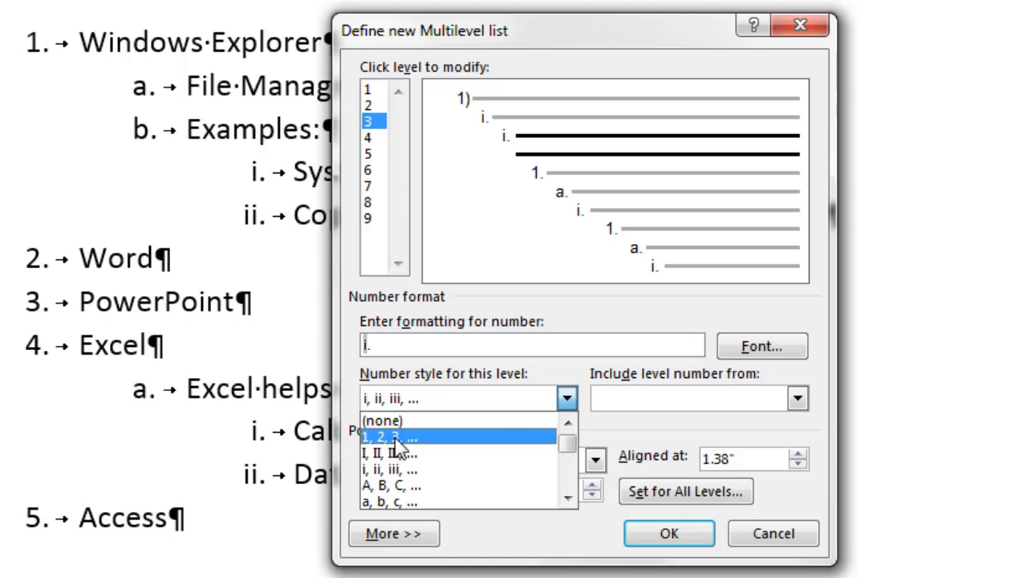
pyautogui.click(393, 437)
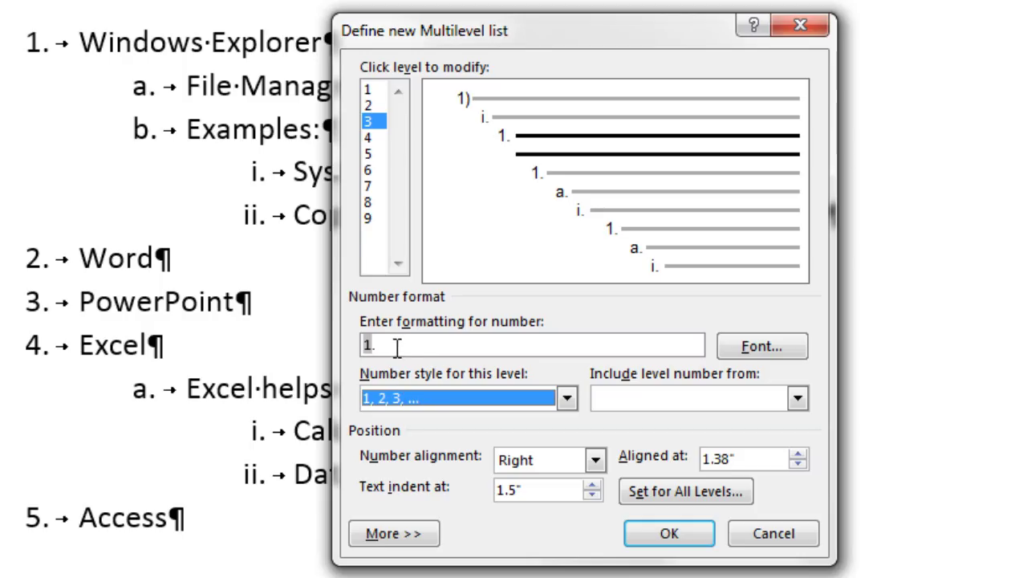
pyautogui.click(371, 138)
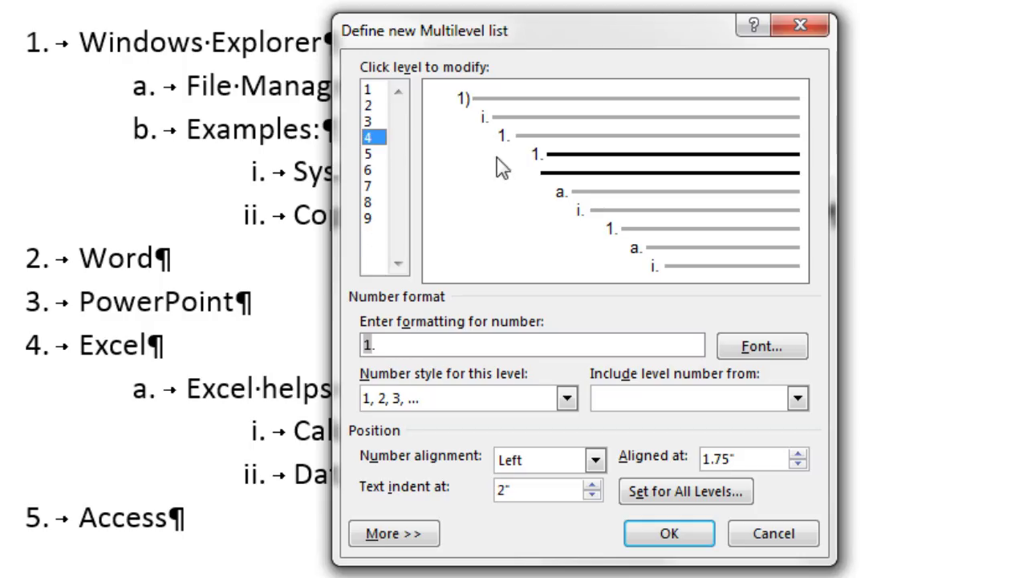
pyautogui.click(428, 393)
pyautogui.click(382, 472)
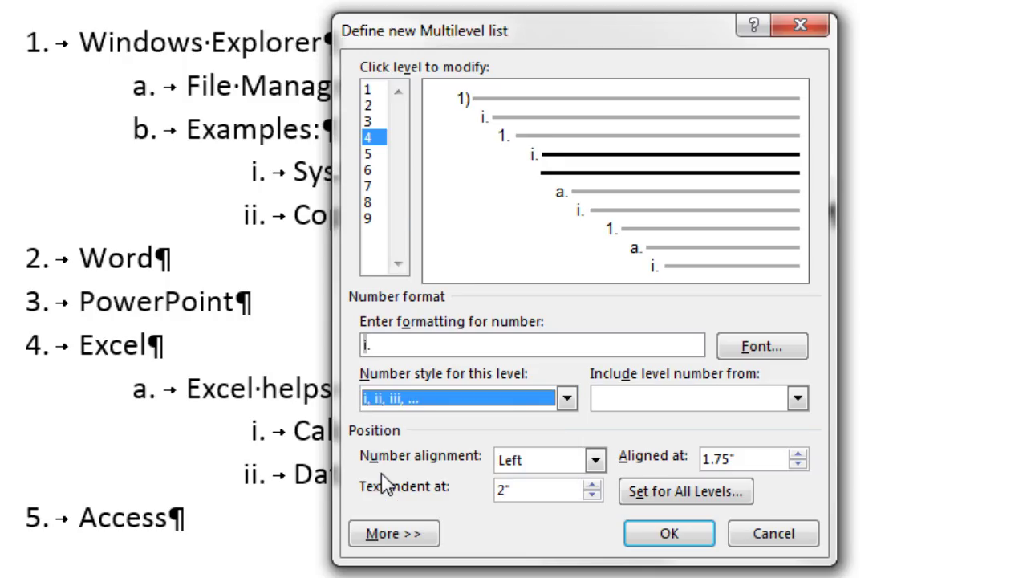
# Set the number style of level 5 to "1, 2, 3, ...".
pyautogui.click(370, 154)
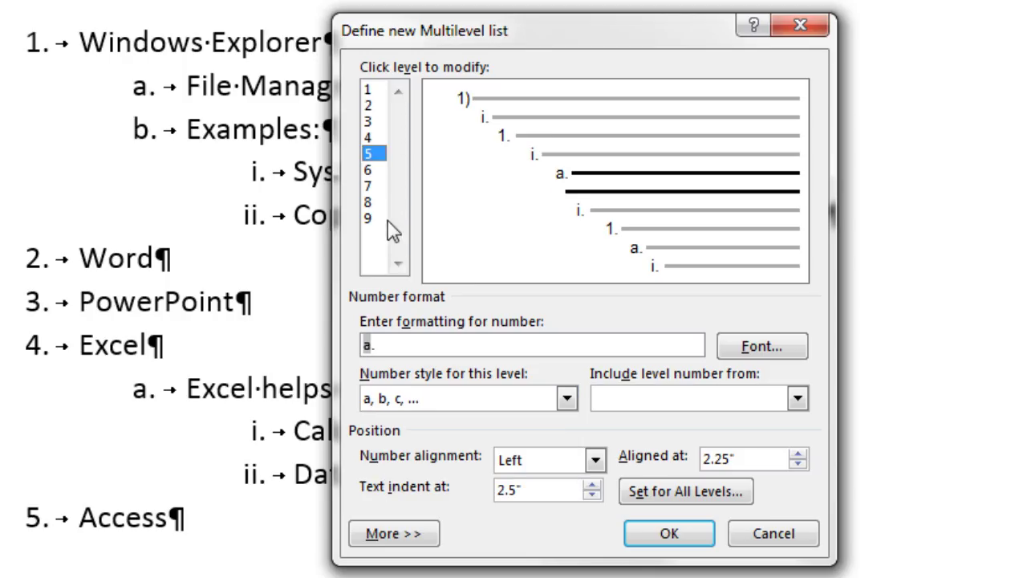
pyautogui.click(422, 401)
pyautogui.click(412, 438)
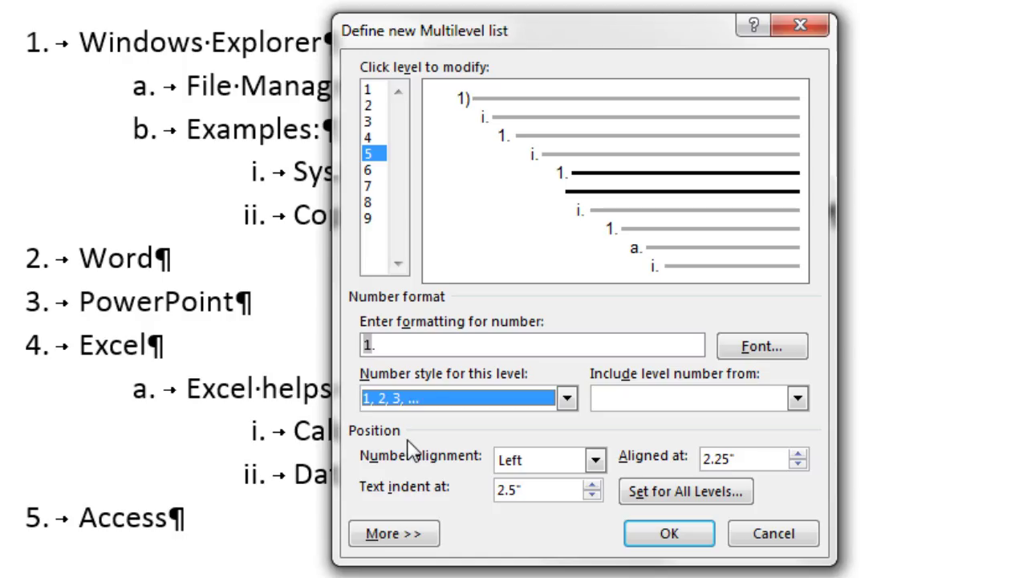
# Set the number style of level 8 to "i, ii, iii, ..." and of level 9 to "1, 2, 3, ...", and apply the list definition.
pyautogui.click(374, 170)
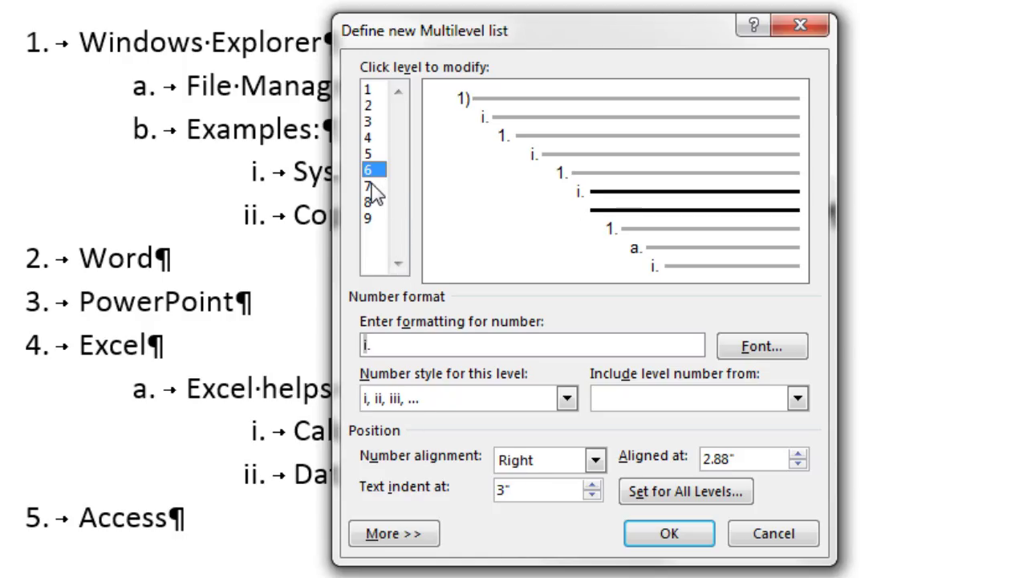
pyautogui.click(371, 187)
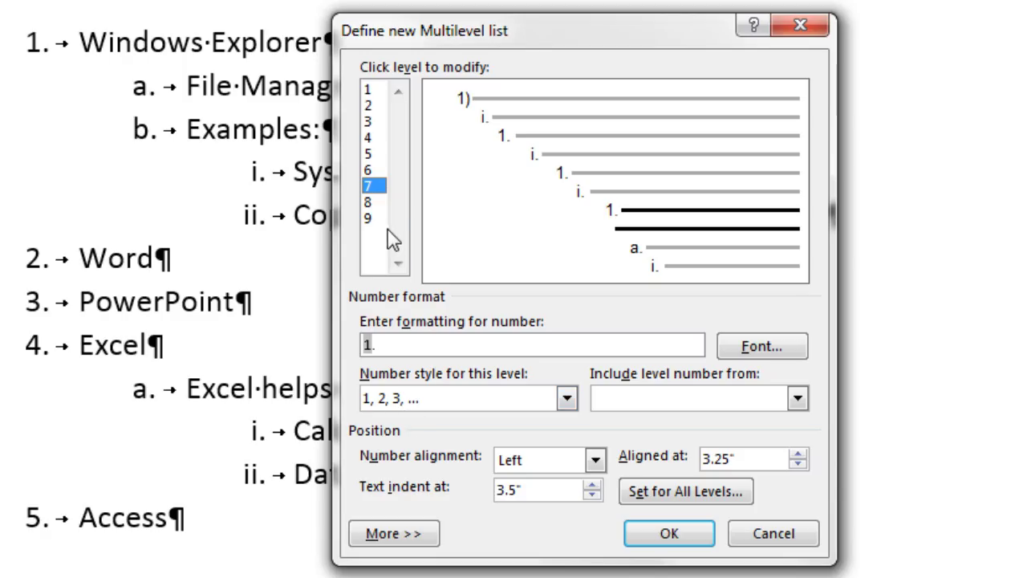
pyautogui.click(373, 202)
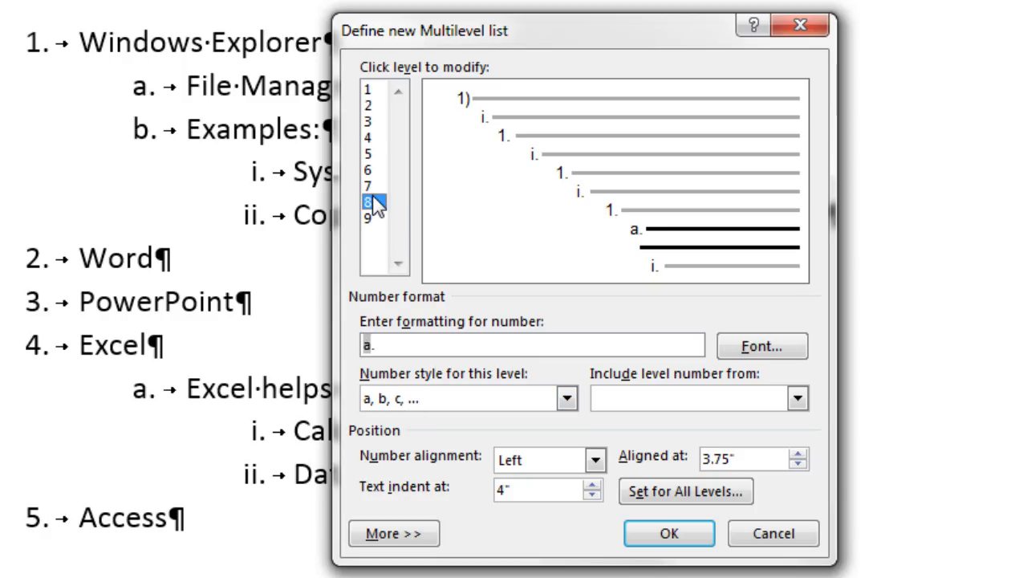
pyautogui.click(418, 406)
pyautogui.click(401, 470)
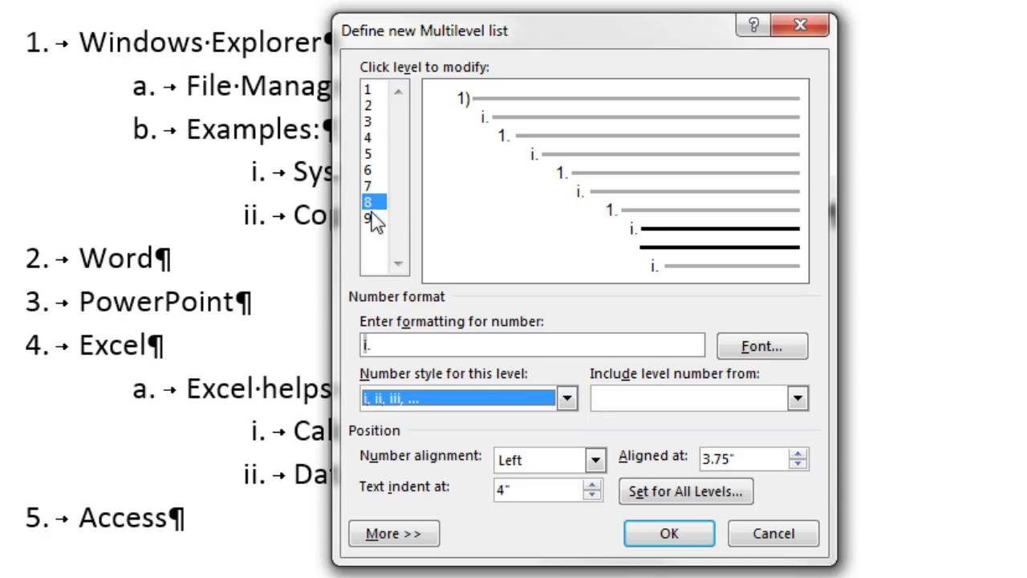
pyautogui.click(370, 221)
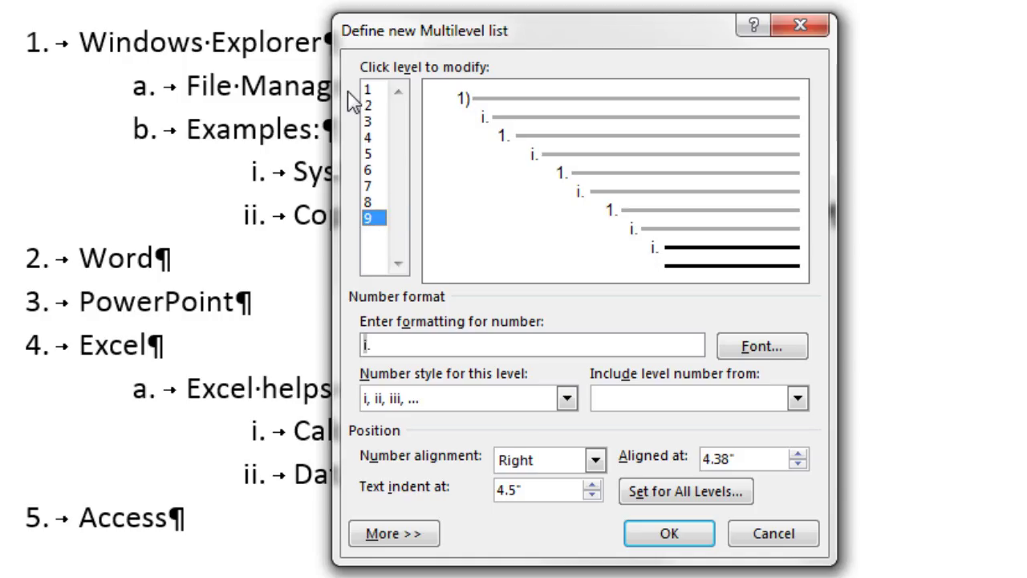
pyautogui.click(438, 399)
pyautogui.click(390, 438)
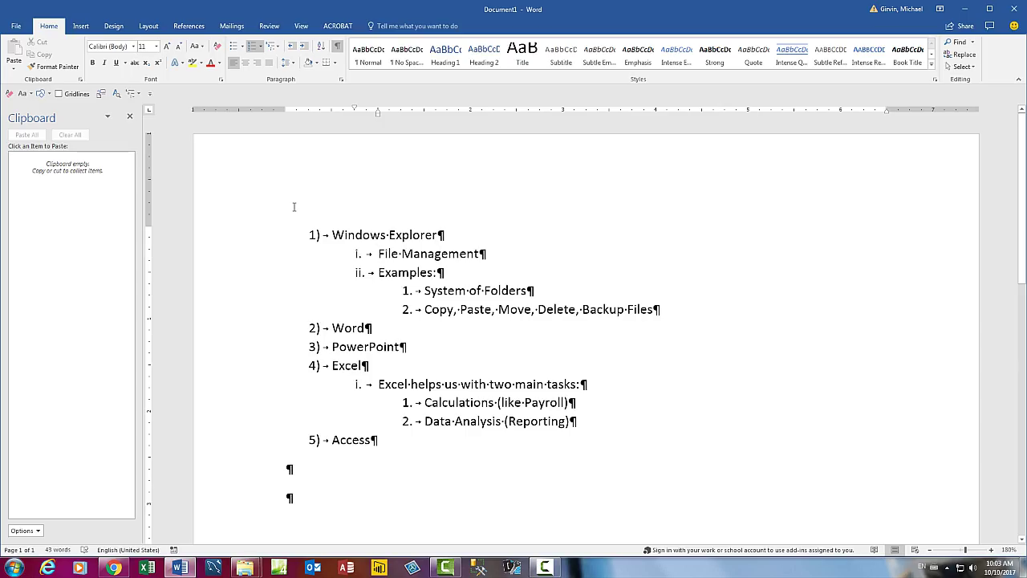
# Enter "Basic Accounting" in the last empty paragraph below the list and apply the document's custom 1), i., 1. multilevel list to it.
pyautogui.scroll(-3, 419, 369)
pyautogui.click(340, 365)
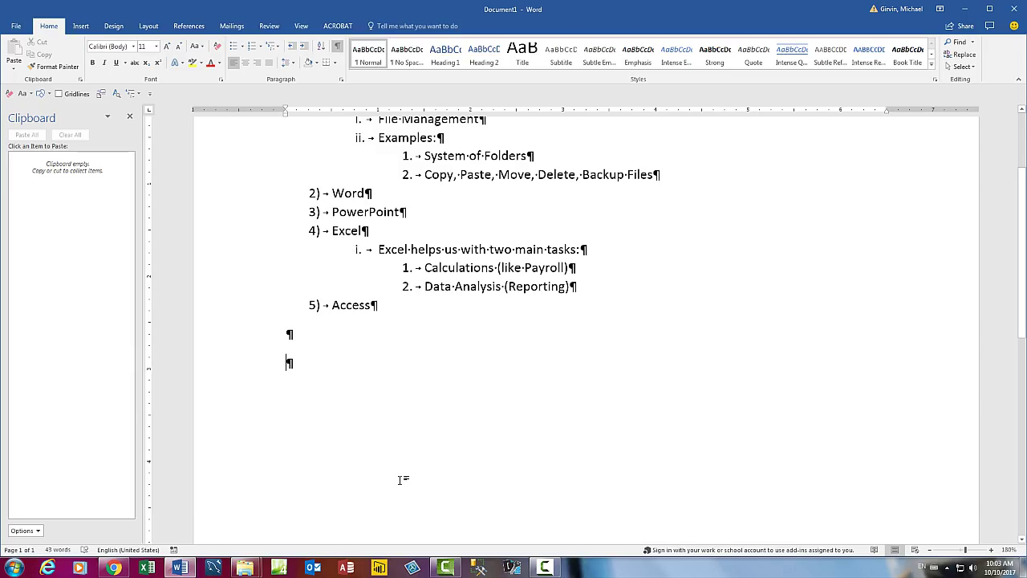
pyautogui.write('Basic Accounting')
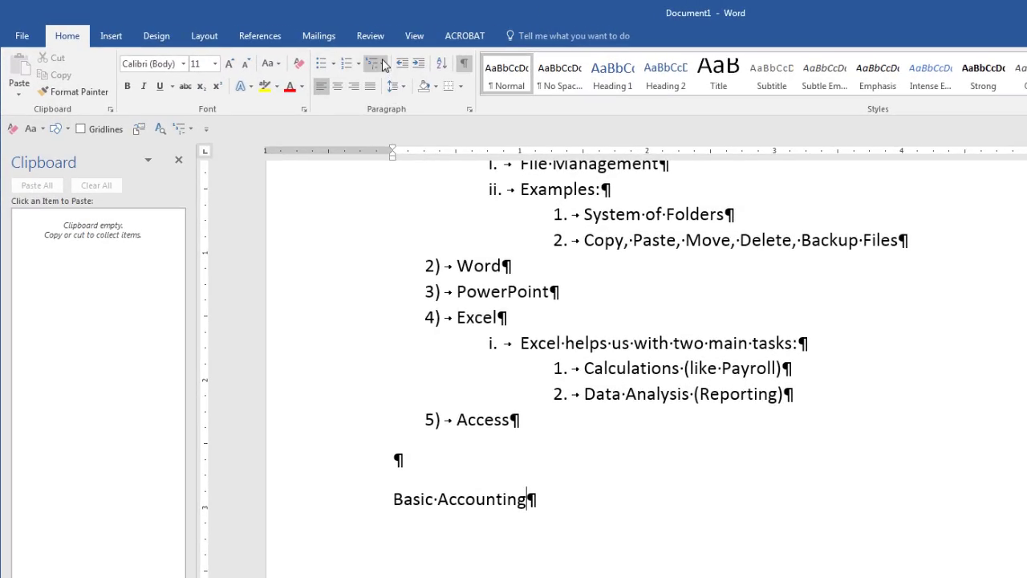
pyautogui.click(383, 64)
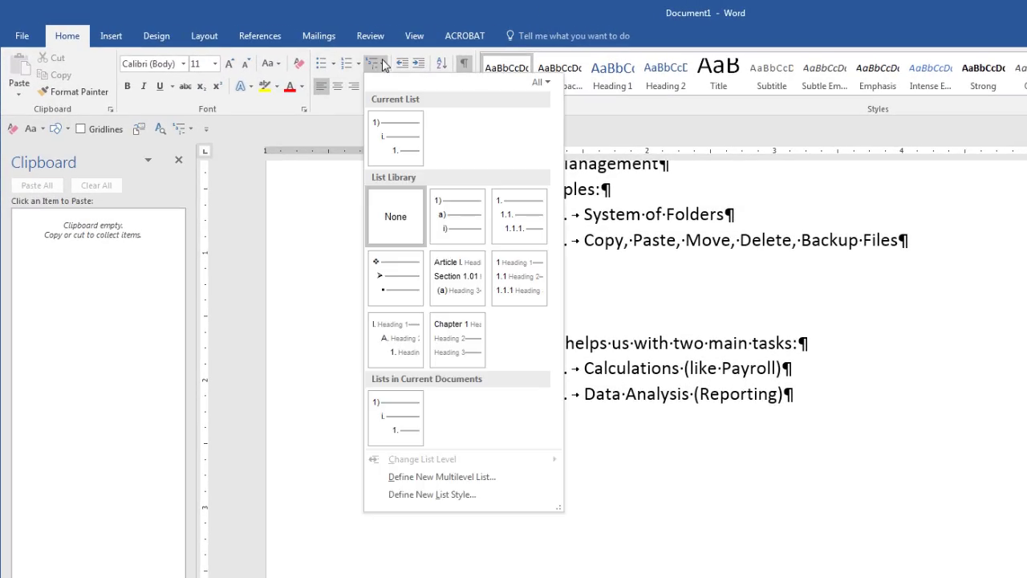
pyautogui.click(385, 424)
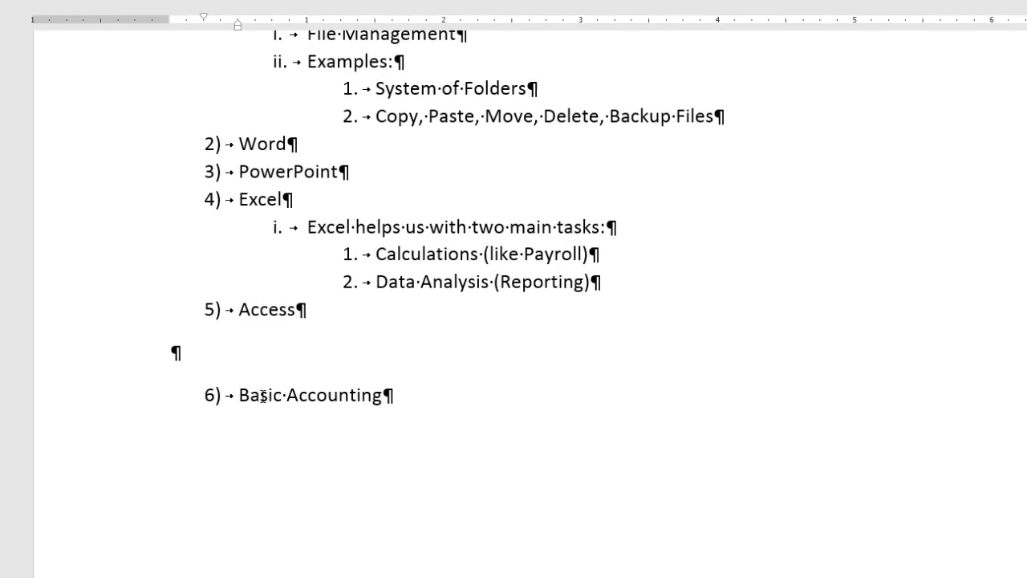
# Restart the numbering of the Basic Accounting item at 1 and add the second-level item "Acc 121" under it.
pyautogui.rightClick(479, 499)
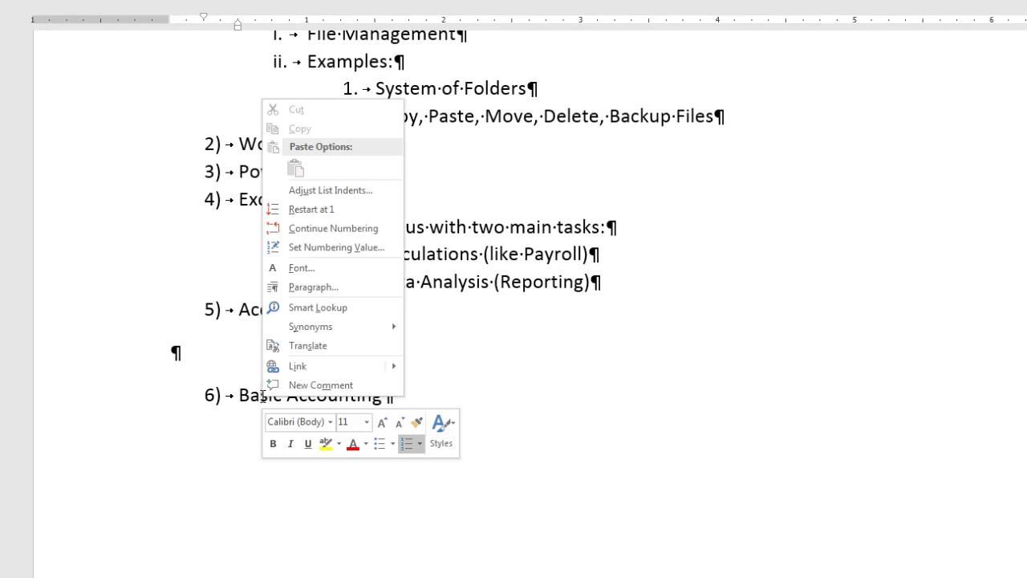
pyautogui.click(329, 211)
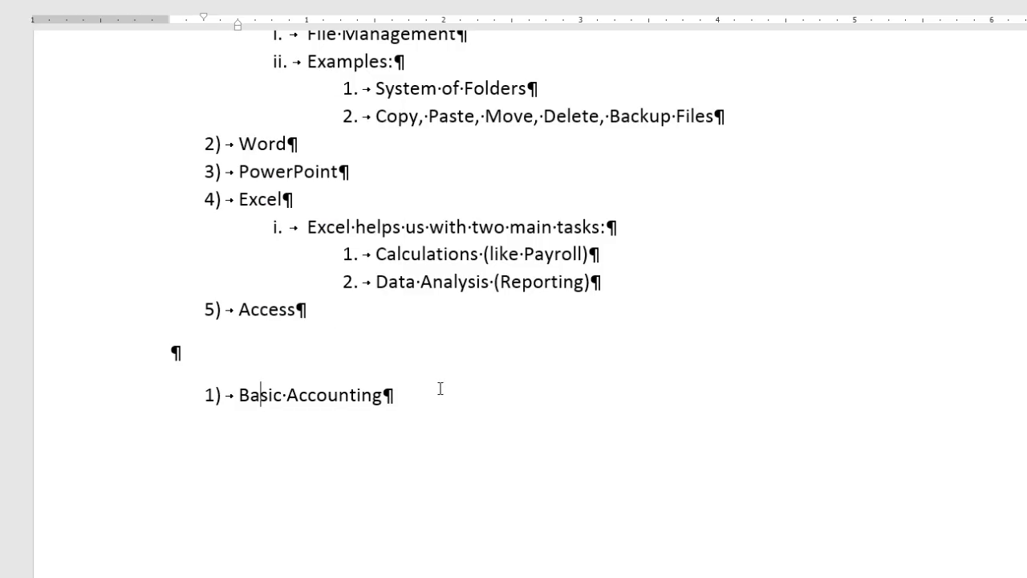
pyautogui.press('Return')
pyautogui.press('Tab')
pyautogui.write('Acc 121')
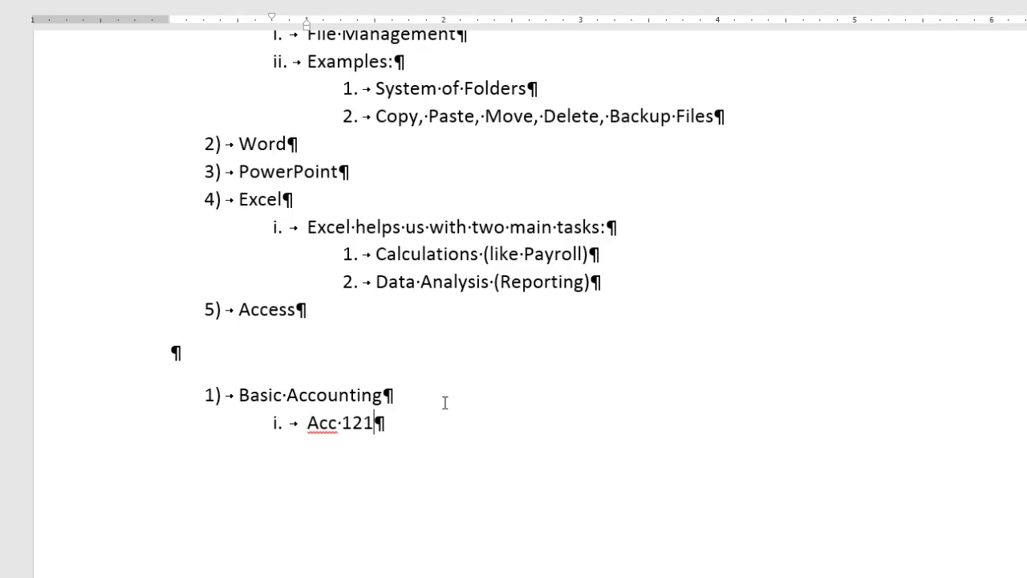
# Add the first-level item "Transfer Level Accounting" below the Acc 121 item.
pyautogui.press('Return')
pyautogui.hotkey('shift', 'Tab')
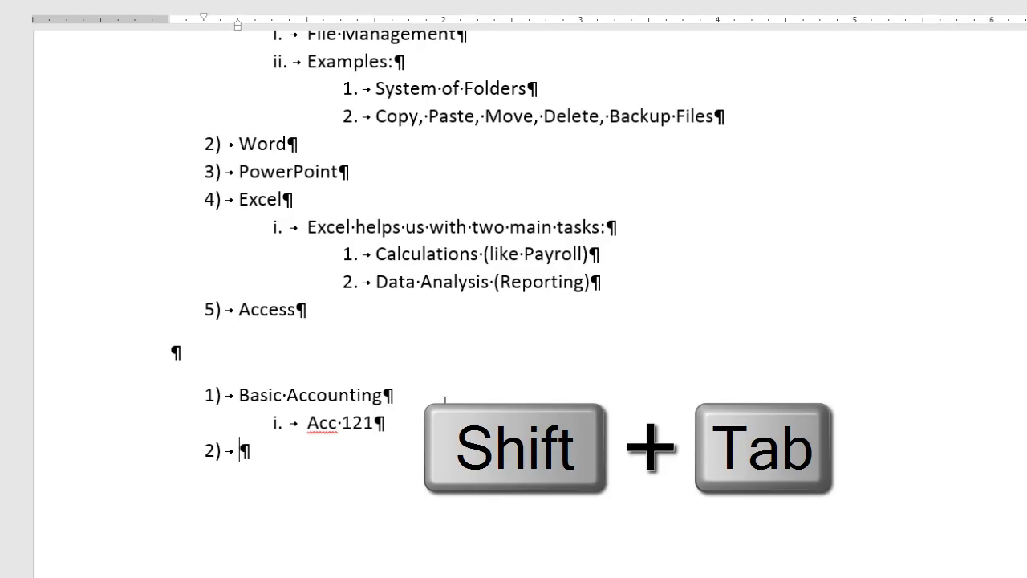
pyautogui.write('Transfer Level Account')
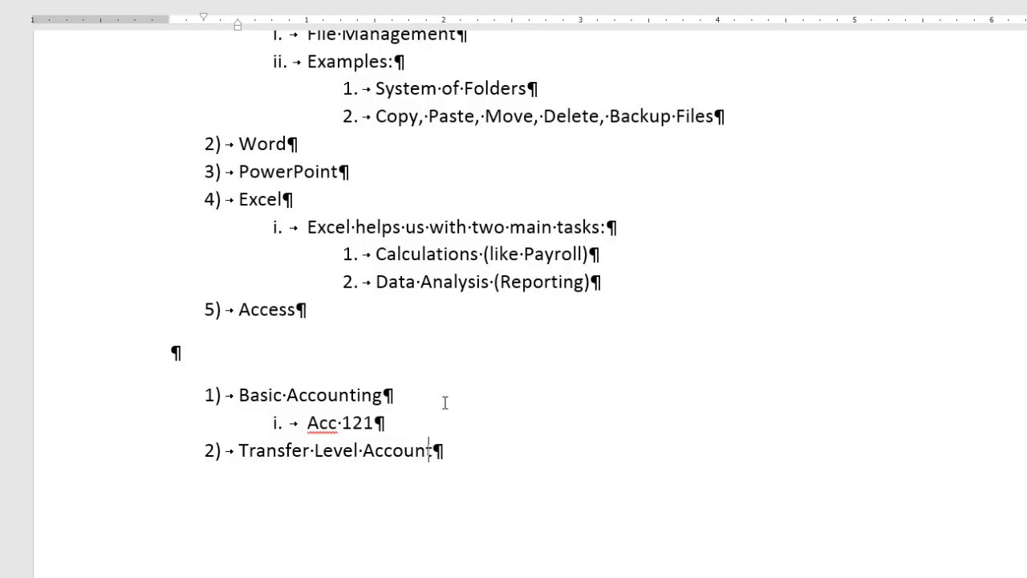
pyautogui.write('ing')
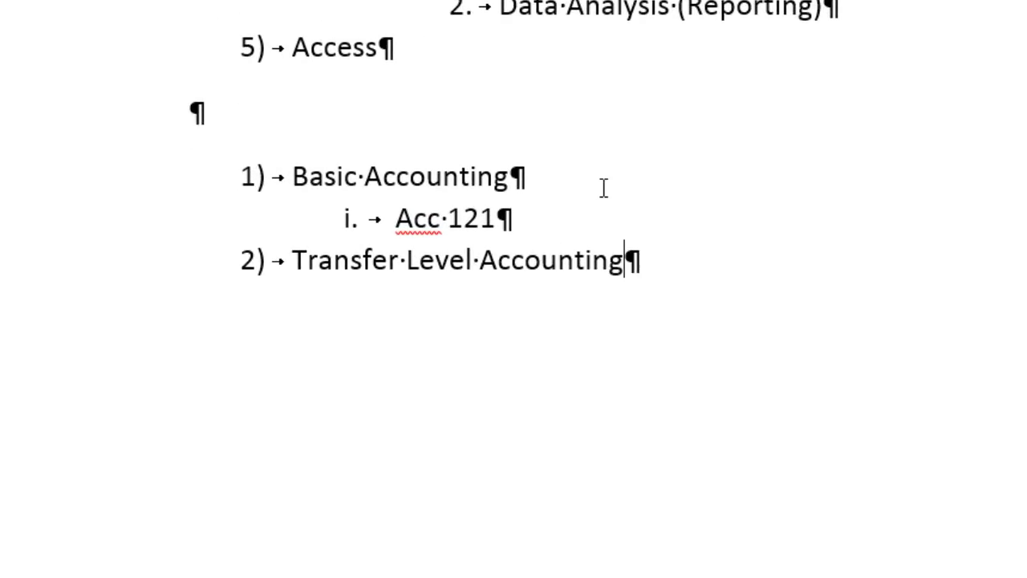
# Add the second-level items "Accgt 201", "Accgt 202" and "Accgt 203" under Transfer Level Accounting and end the list with an unnumbered empty paragraph.
pyautogui.press('Return')
pyautogui.press('Tab')
pyautogui.write('Accgt 201')
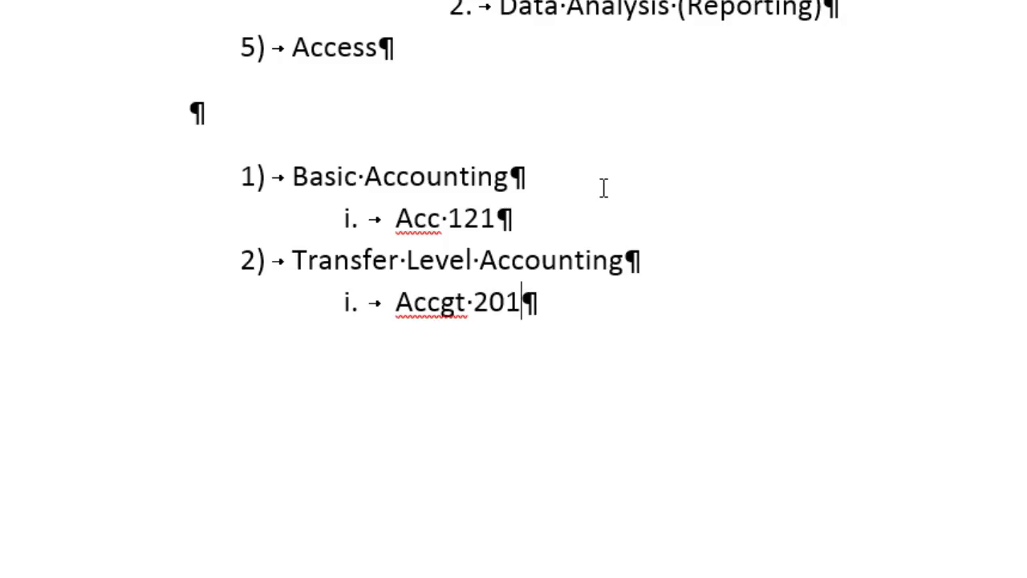
pyautogui.press('Return')
pyautogui.write('Accgt 202')
pyautogui.press('Return')
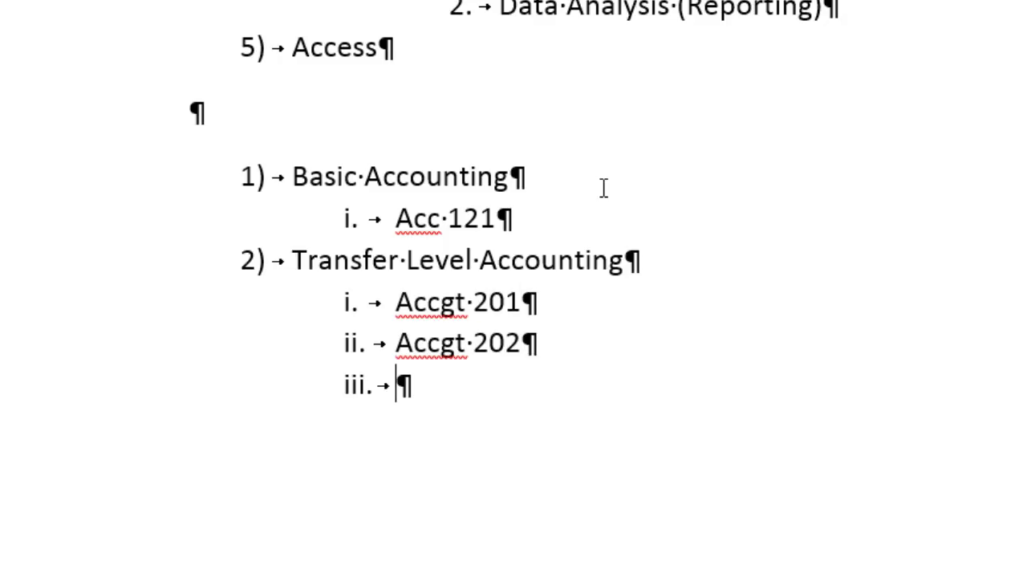
pyautogui.write('Accgt 203')
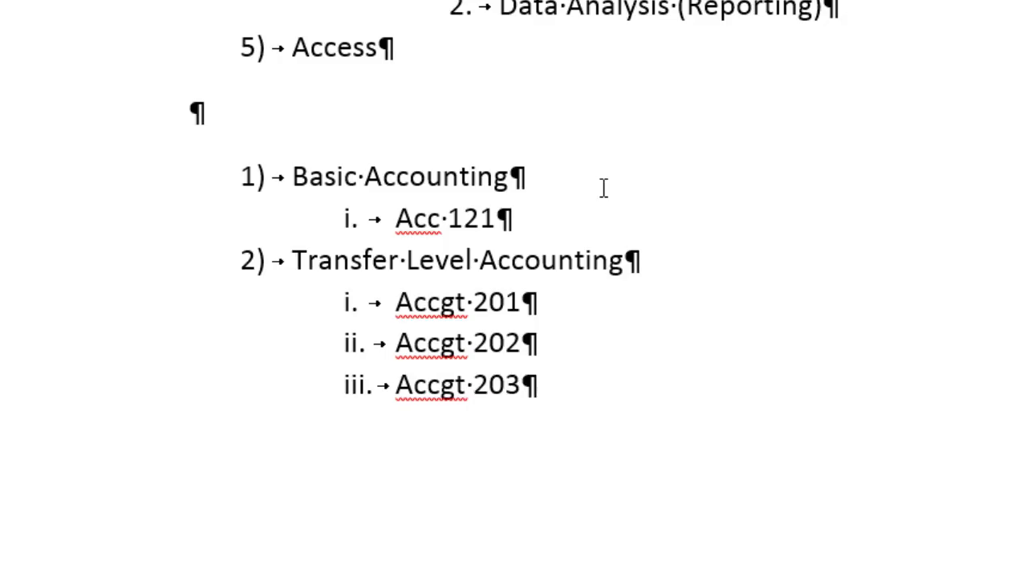
pyautogui.press('Return')
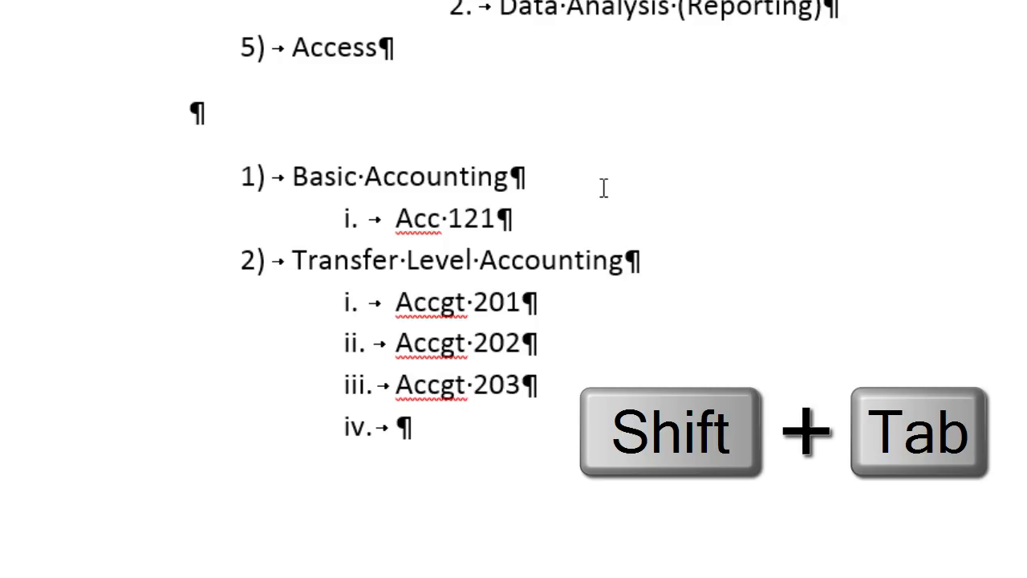
pyautogui.hotkey('shift', 'Tab')
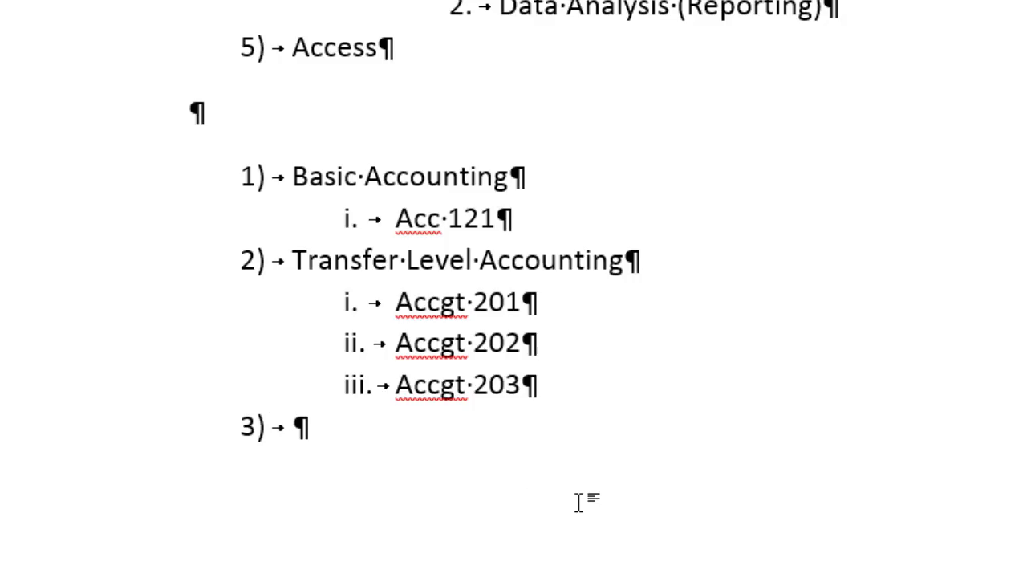
pyautogui.press('Return')
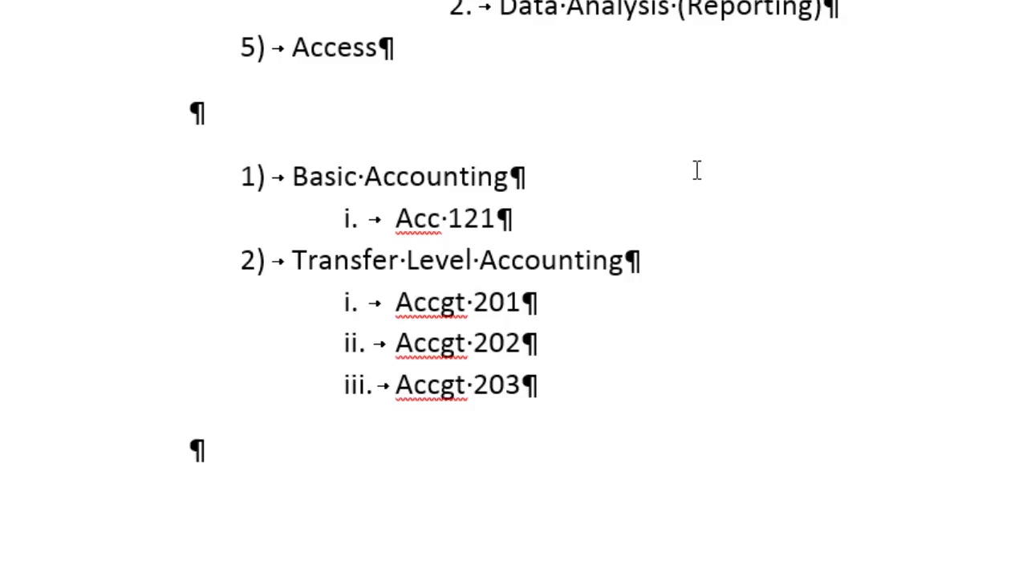
# Insert two manual line breaks after "Acc 121" and add an empty second-level item below them.
pyautogui.click(516, 218)
pyautogui.moveTo(516, 218); pyautogui.dragTo(520, 219)
pyautogui.click(500, 222)
pyautogui.hotkey('shift', 'Return')
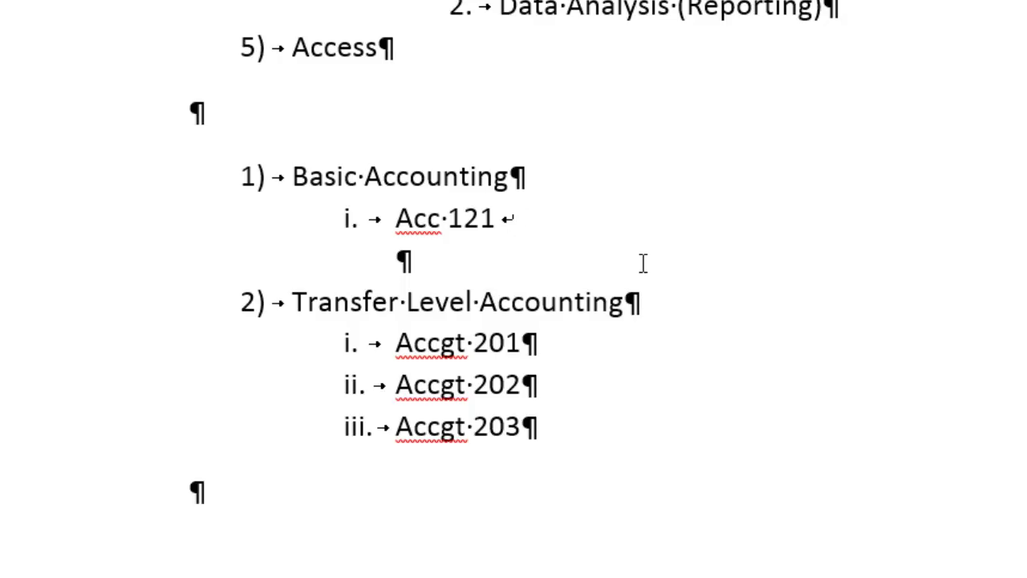
pyautogui.hotkey('shift', 'Return')
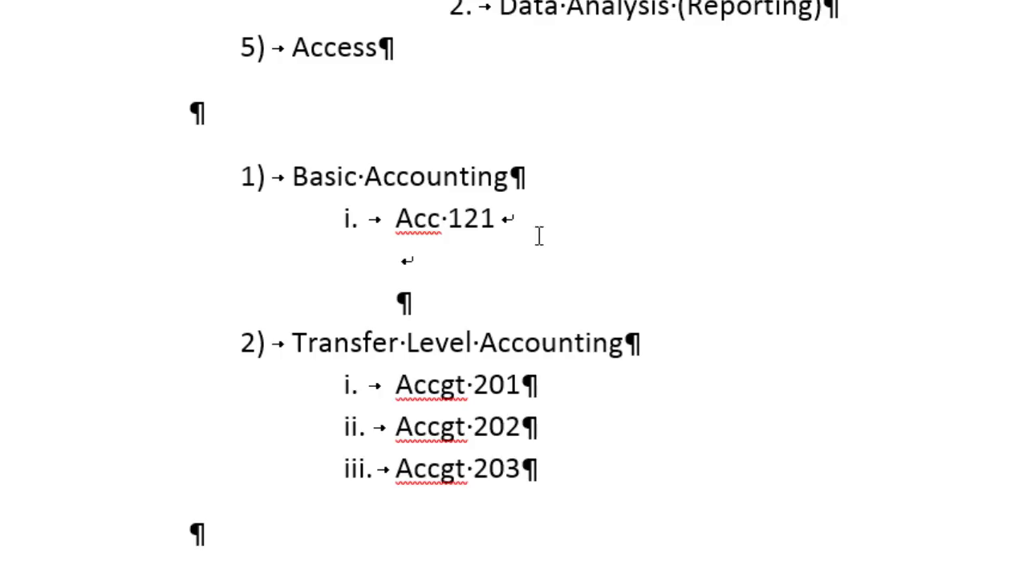
pyautogui.press('Return')
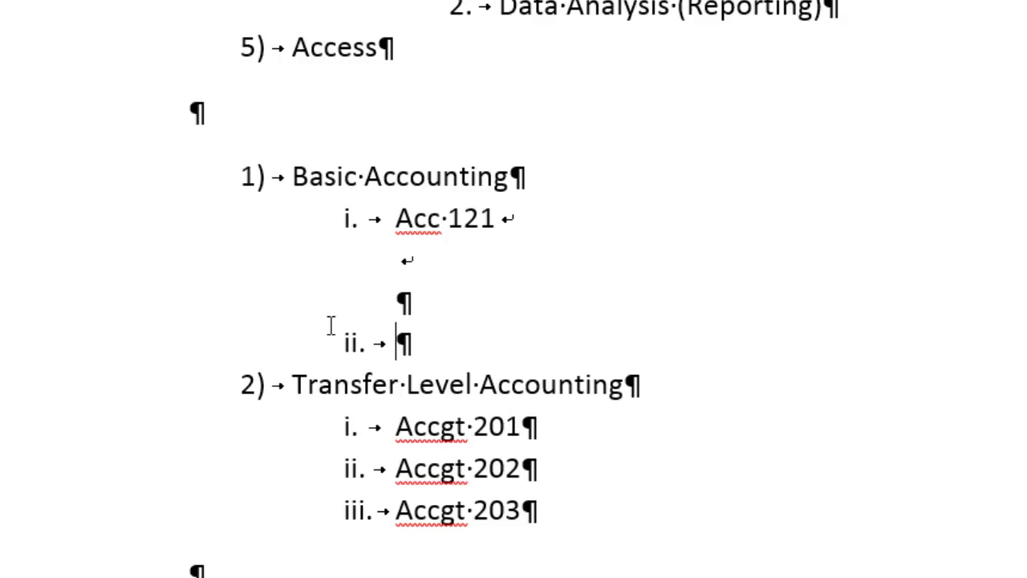
# Create a new style from the formatting of the multilevel list and name it MyMultiLevelList.
pyautogui.click(406, 258)
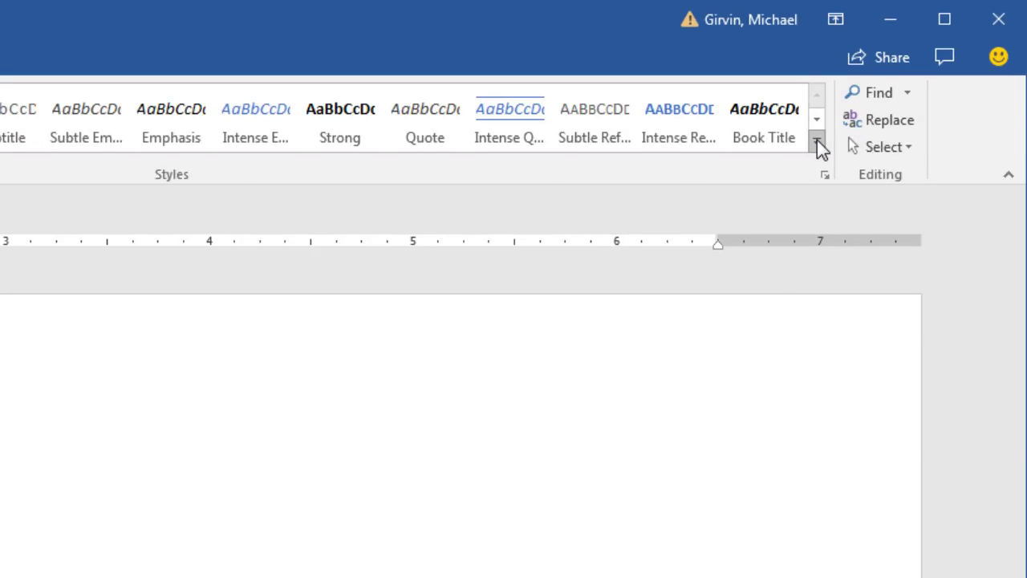
pyautogui.click(817, 141)
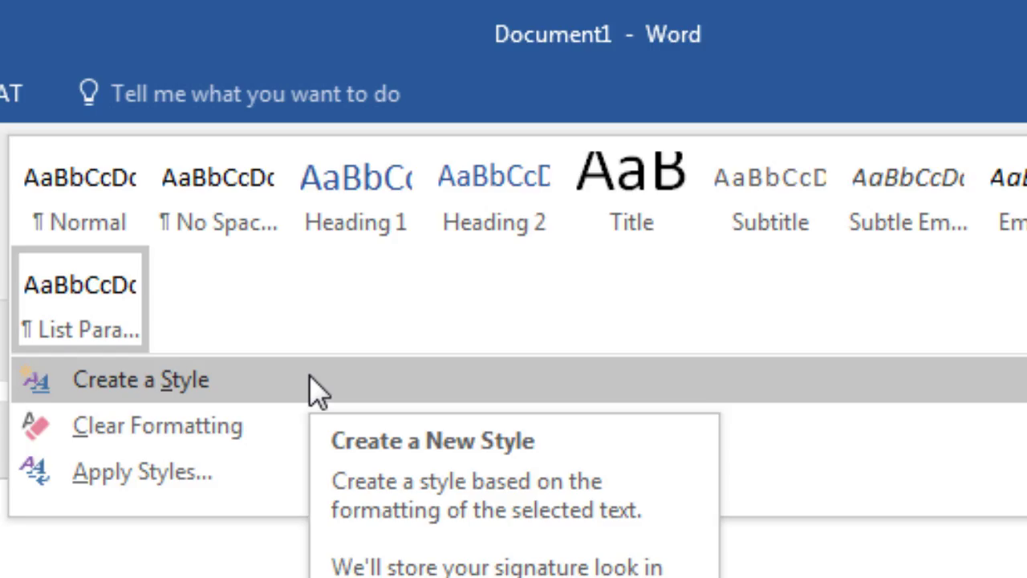
pyautogui.click(309, 379)
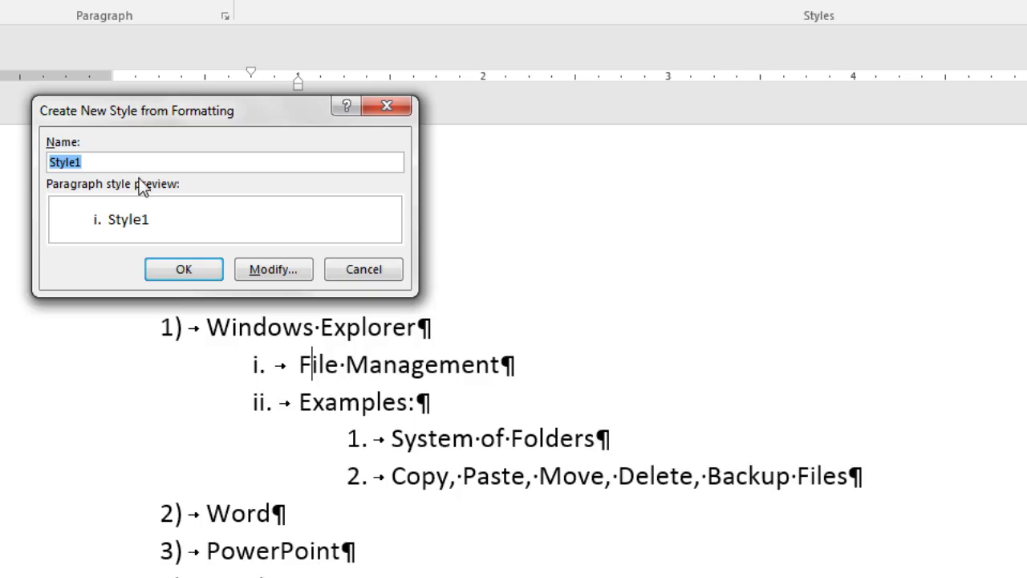
pyautogui.write('MyMultiLevel')
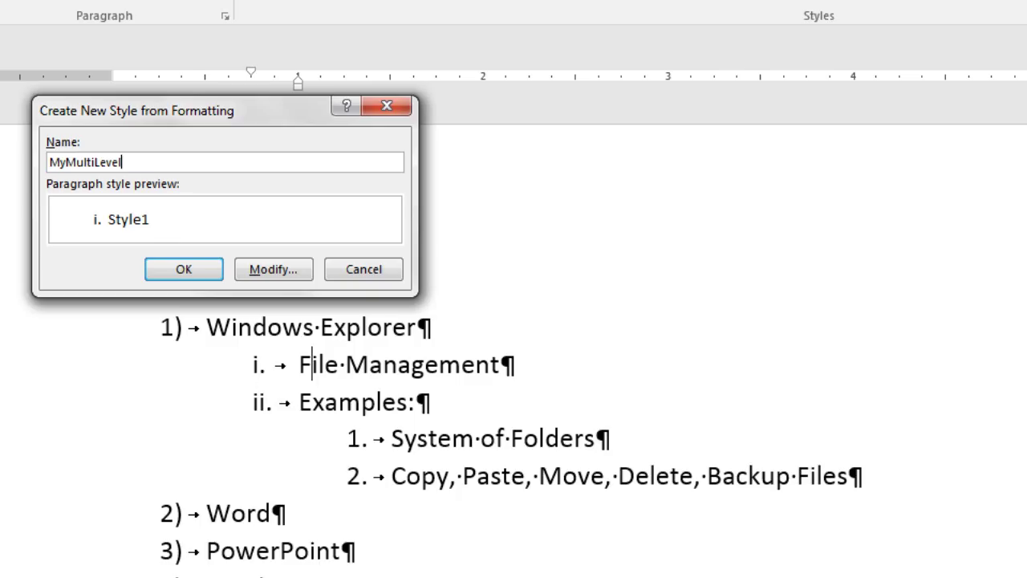
pyautogui.write('List')
# Open the new style's detailed properties and set its style type to List.
pyautogui.click(259, 271)
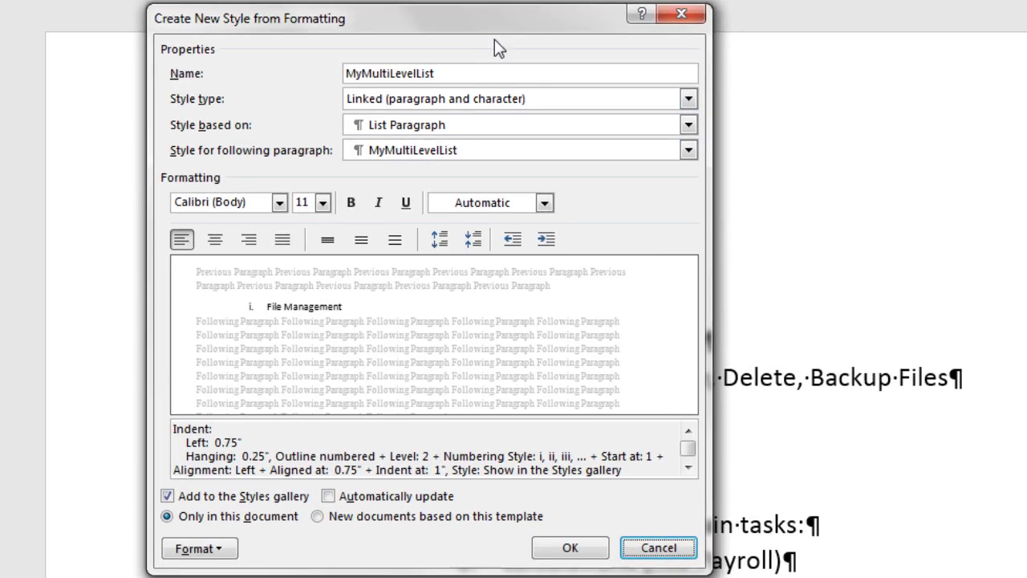
pyautogui.moveTo(492, 29); pyautogui.dragTo(588, 67)
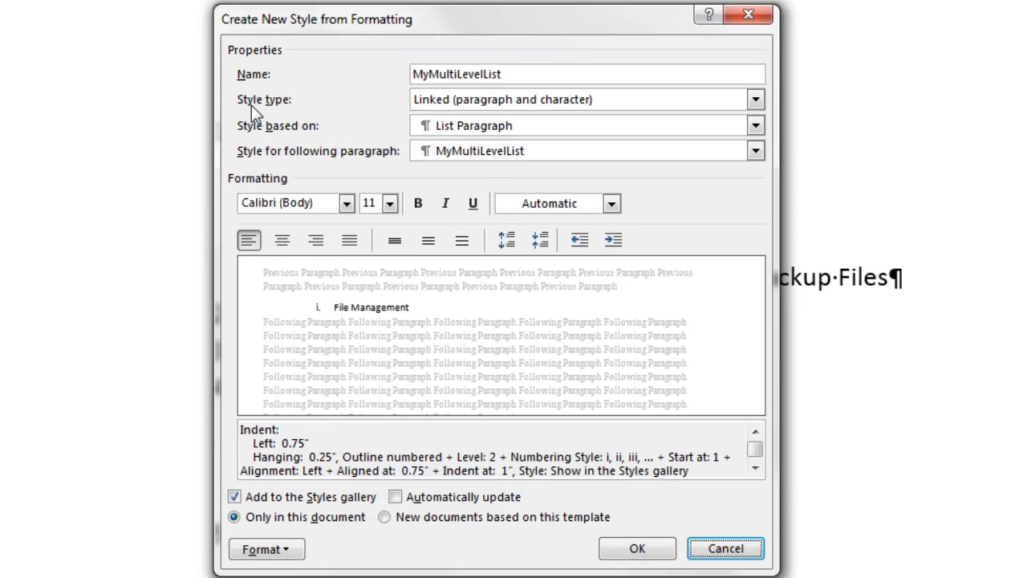
pyautogui.click(756, 99)
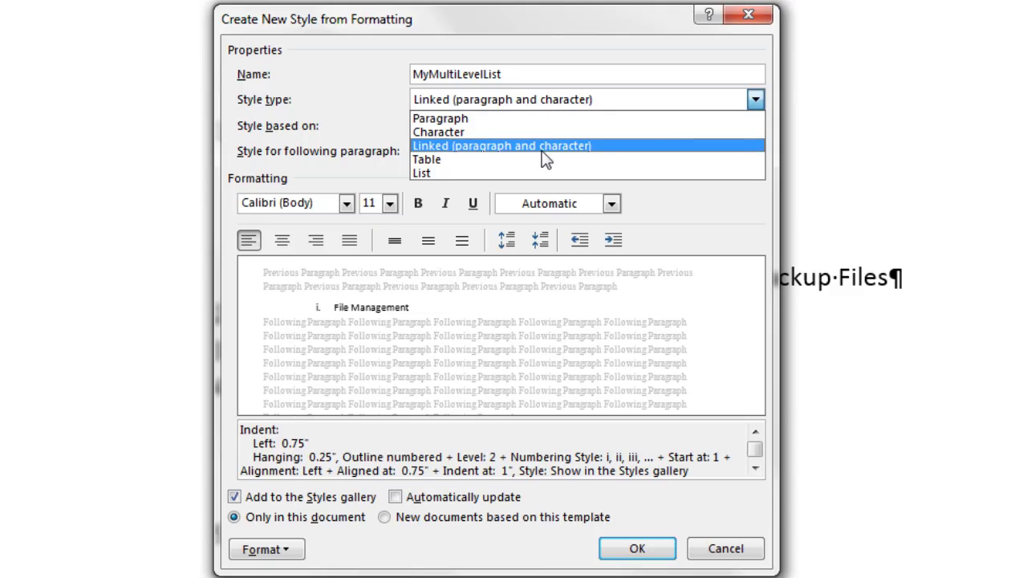
pyautogui.click(464, 174)
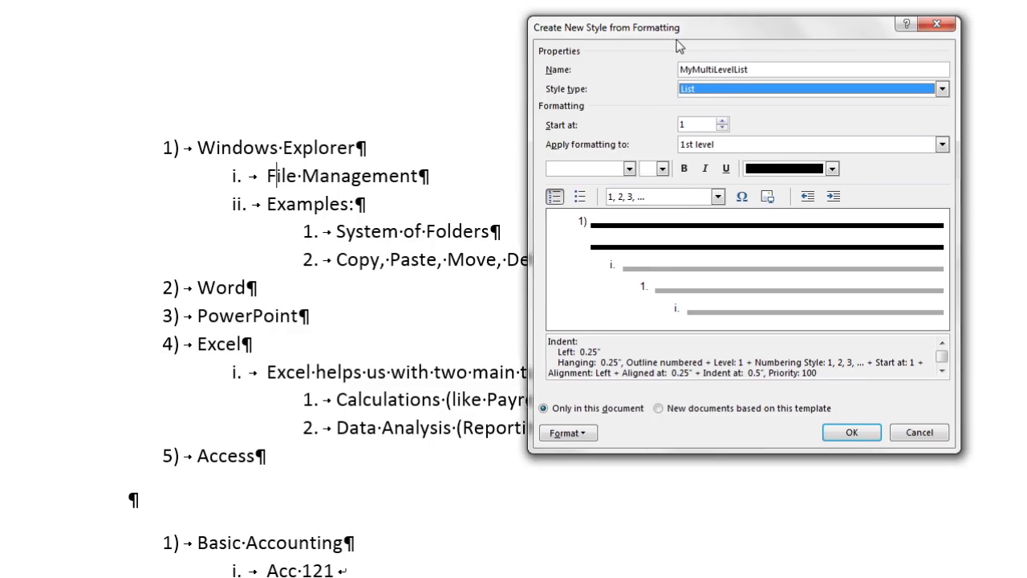
pyautogui.moveTo(668, 48); pyautogui.dragTo(623, 53)
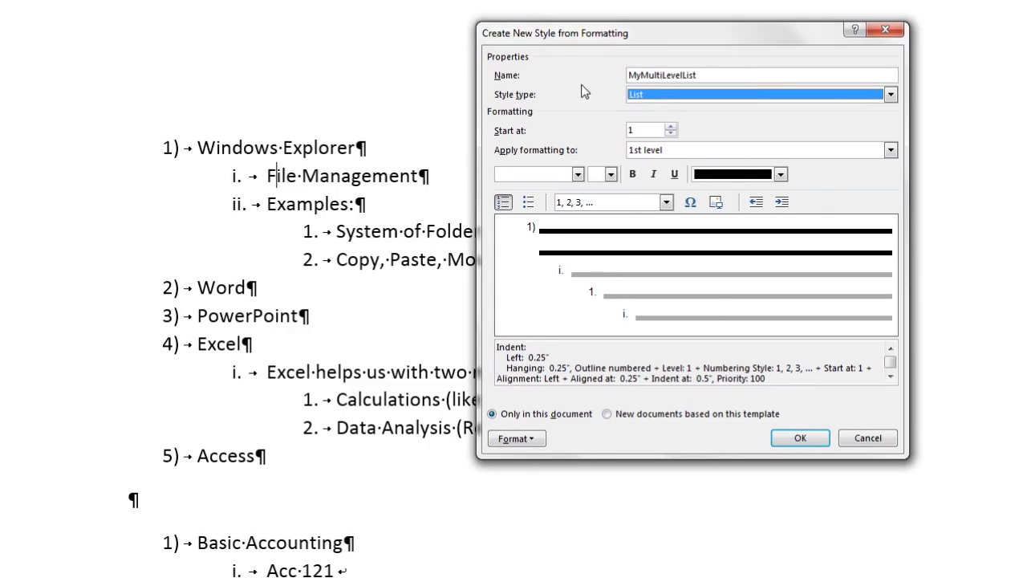
# Preview the style's 9th and 1st levels and save the style for new documents based on this template.
pyautogui.click(688, 151)
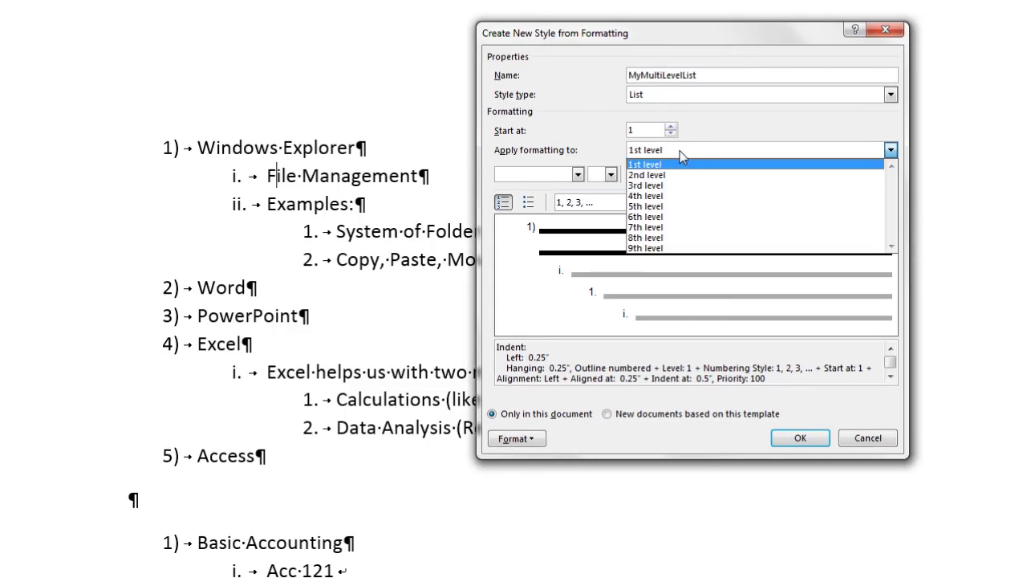
pyautogui.click(646, 250)
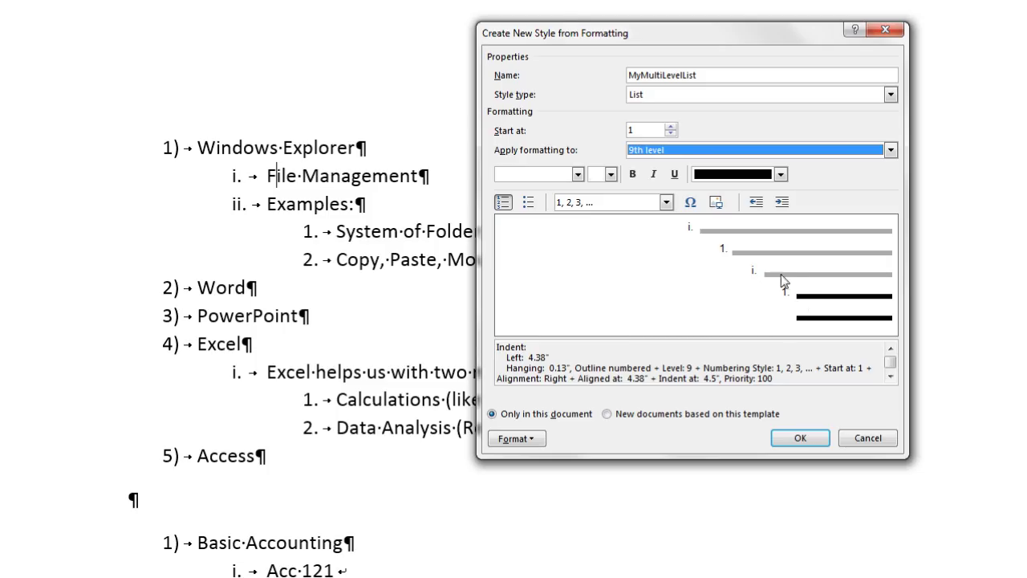
pyautogui.click(649, 152)
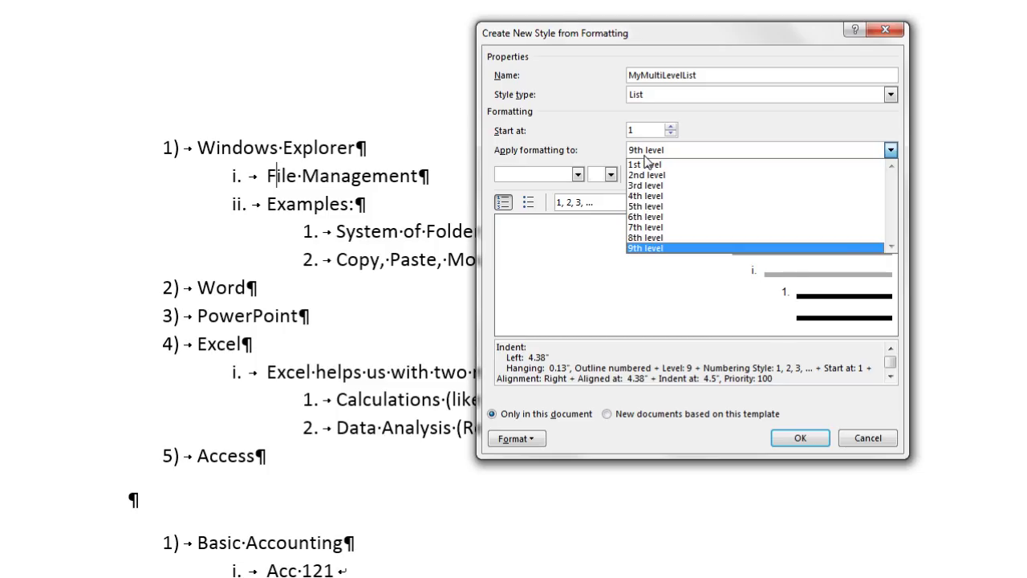
pyautogui.click(646, 164)
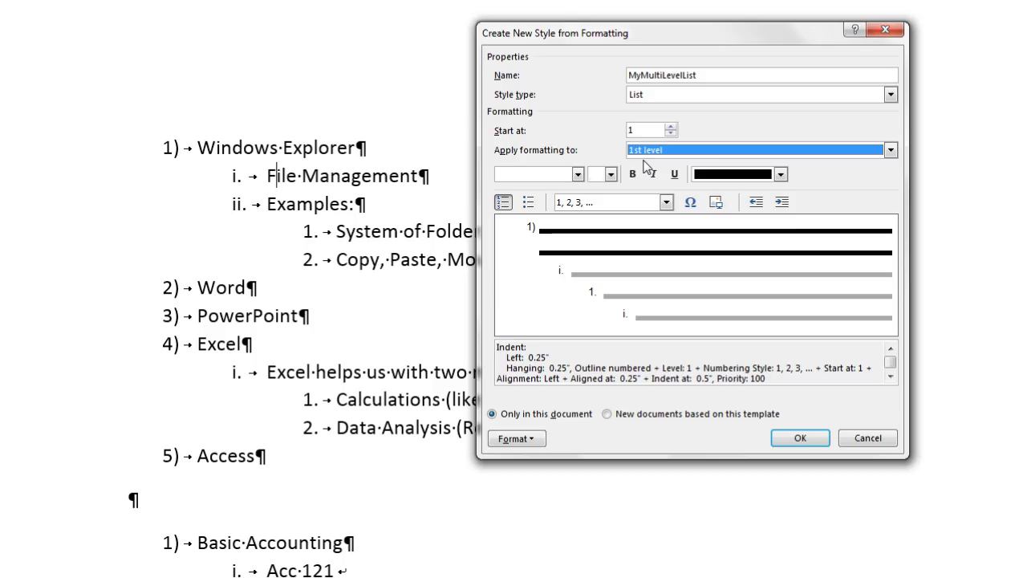
pyautogui.click(607, 414)
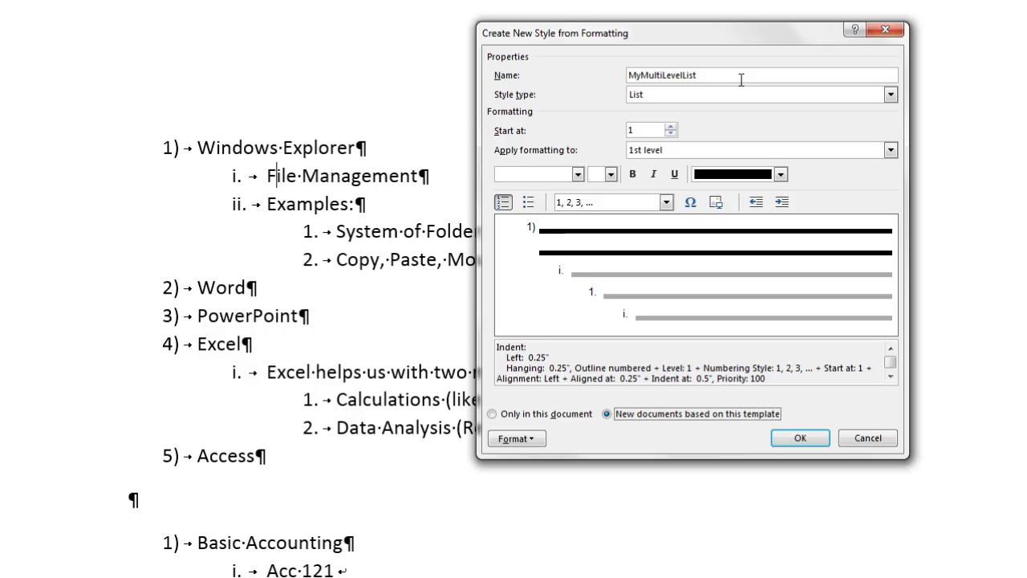
pyautogui.click(806, 439)
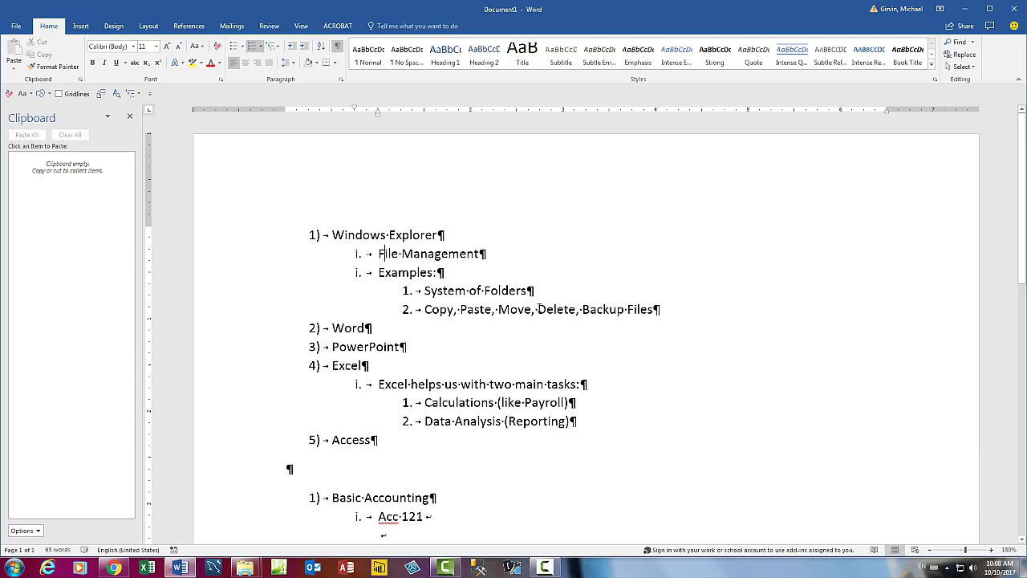
# Start saving the document under a new name, reusing the file name of the existing Office2016VideoProject07 ResumeStart document.
pyautogui.press('F12')
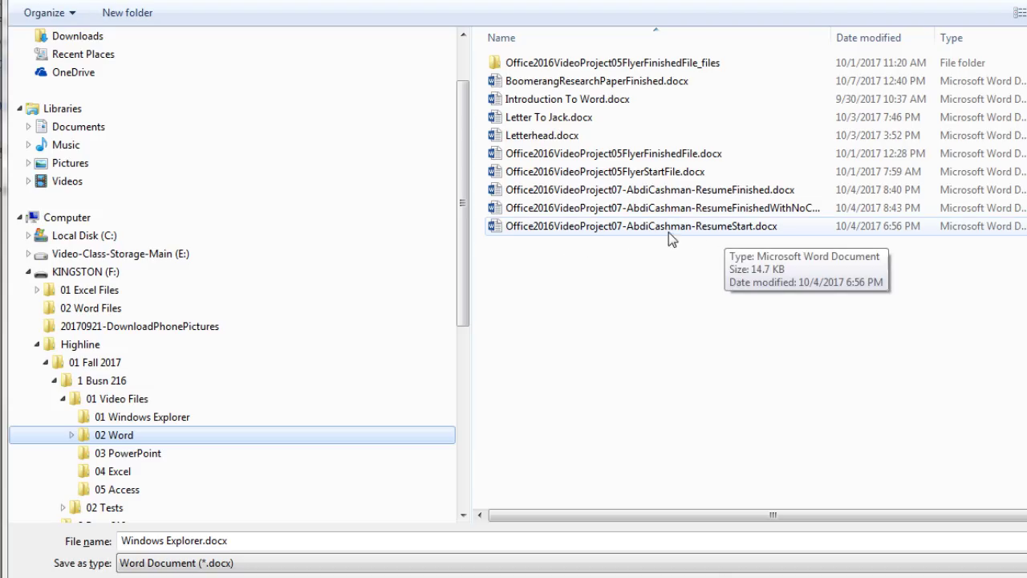
pyautogui.click(577, 227)
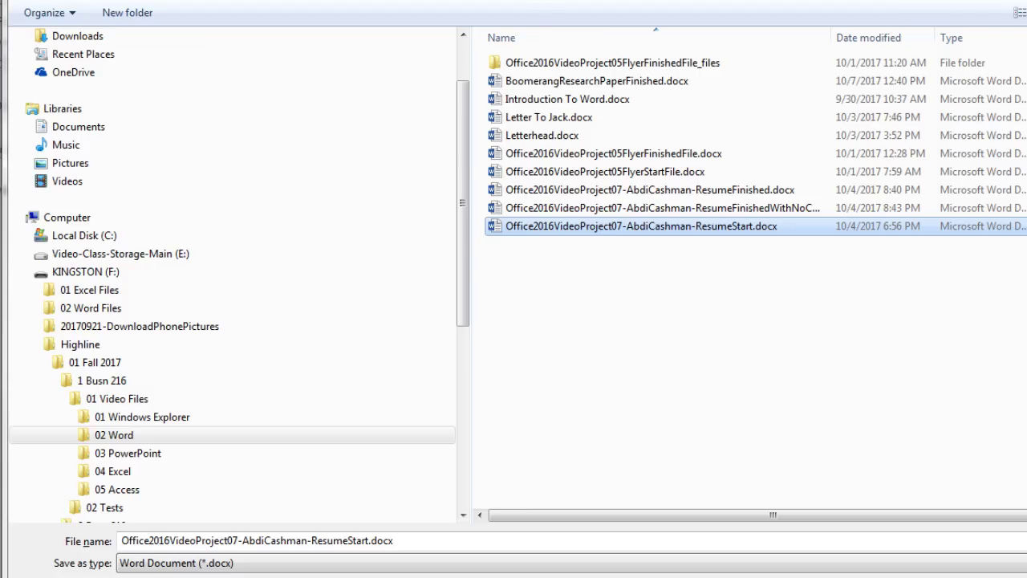
pyautogui.click(238, 541)
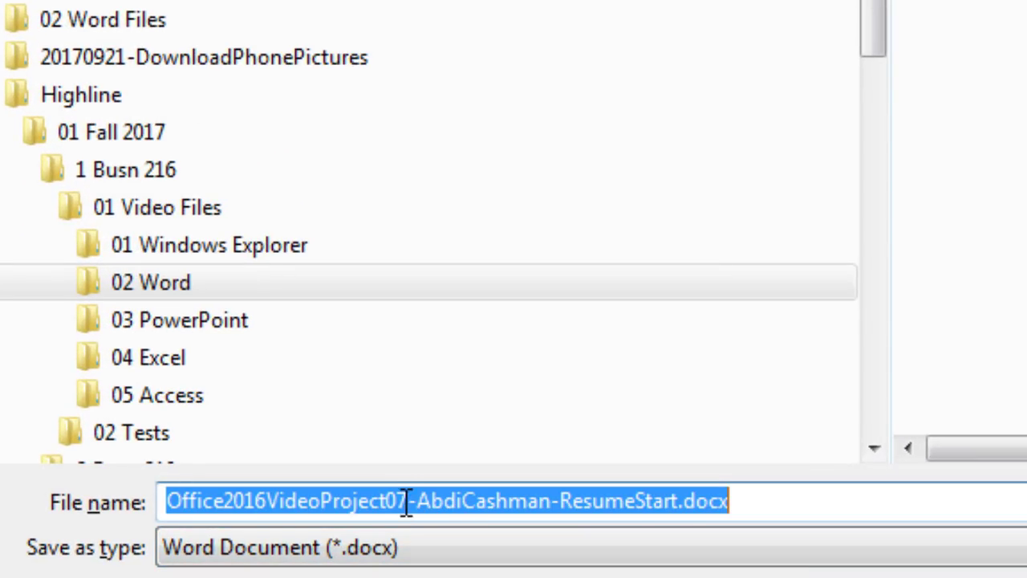
pyautogui.click(401, 500)
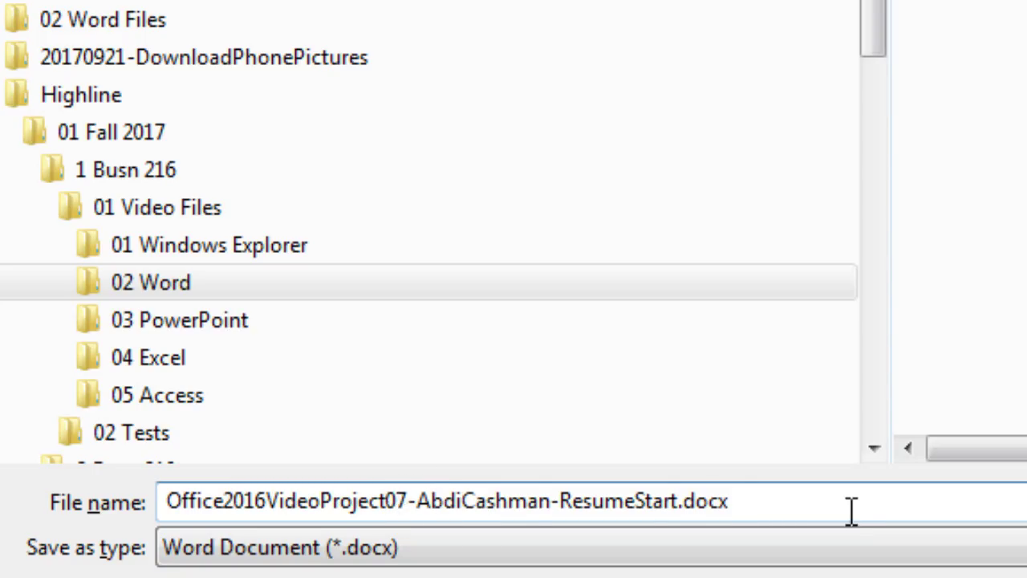
pyautogui.moveTo(397, 491); pyautogui.dragTo(854, 504)
pyautogui.click(399, 502)
pyautogui.hotkey('shift', 'Right')
pyautogui.hotkey('shift', 'Right')
pyautogui.hotkey('shift', 'Right')
pyautogui.hotkey('shift', 'Right')
pyautogui.hotkey('shift', 'Right')
pyautogui.hotkey('shift', 'Right')
pyautogui.hotkey('shift', 'Right')
pyautogui.hotkey('shift', 'Right')
pyautogui.hotkey('shift', 'Right')
pyautogui.hotkey('shift', 'Right')
pyautogui.hotkey('shift', 'Right')
pyautogui.hotkey('shift', 'Right')
pyautogui.hotkey('shift', 'Right')
pyautogui.hotkey('shift', 'Right')
pyautogui.hotkey('shift', 'Right')
pyautogui.hotkey('shift', 'Right')
pyautogui.hotkey('shift', 'Right')
pyautogui.hotkey('shift', 'Right')
pyautogui.hotkey('shift', 'Right')
pyautogui.hotkey('shift', 'Right')
pyautogui.hotkey('shift', 'Right')
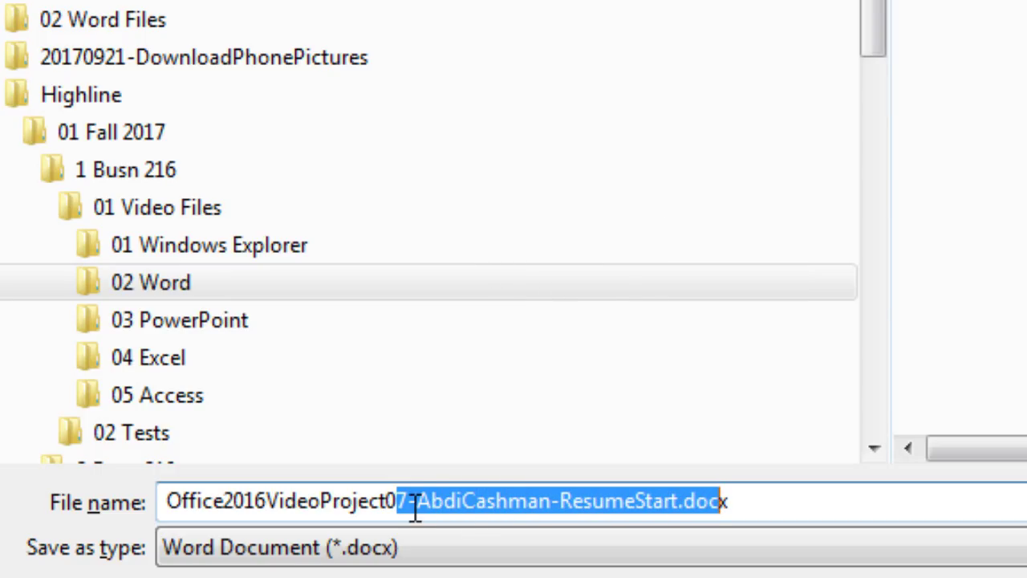
# Change the file name to Office2016VideoProject09-MultiLevelList and save the Word document in the 02 Word folder.
pyautogui.click(401, 485)
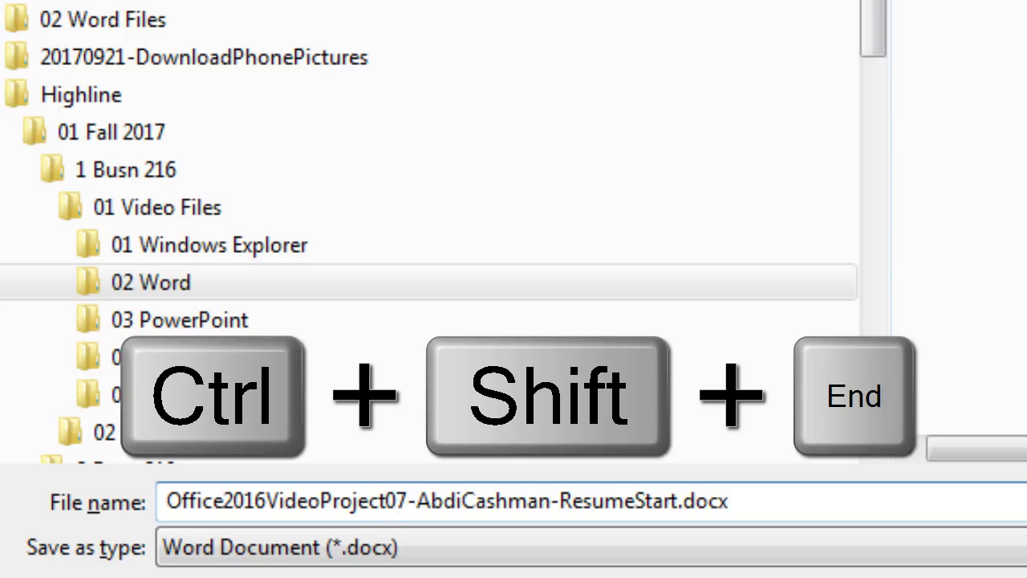
pyautogui.hotkey('ctrl', 'shift', 'End')
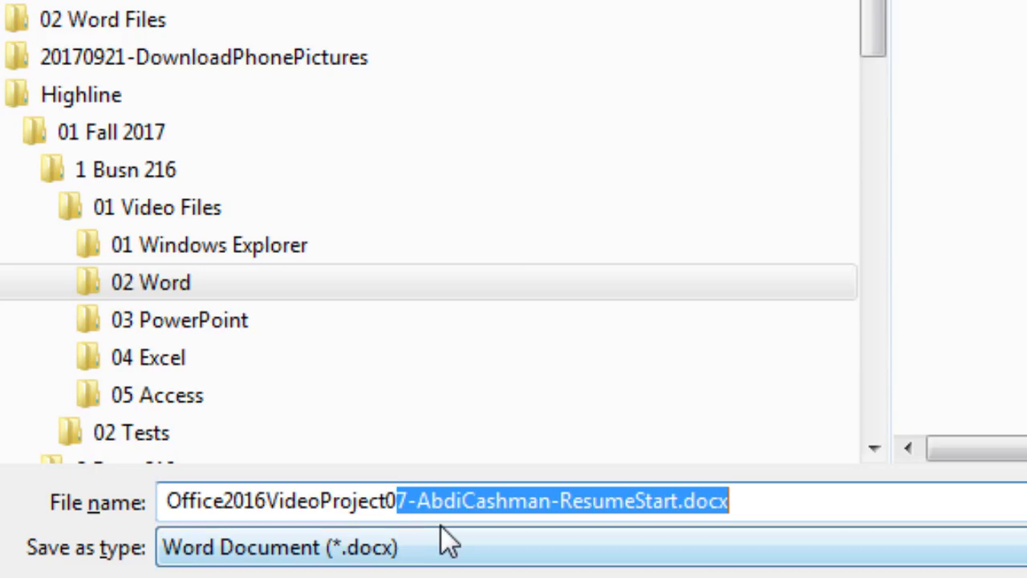
pyautogui.write('9')
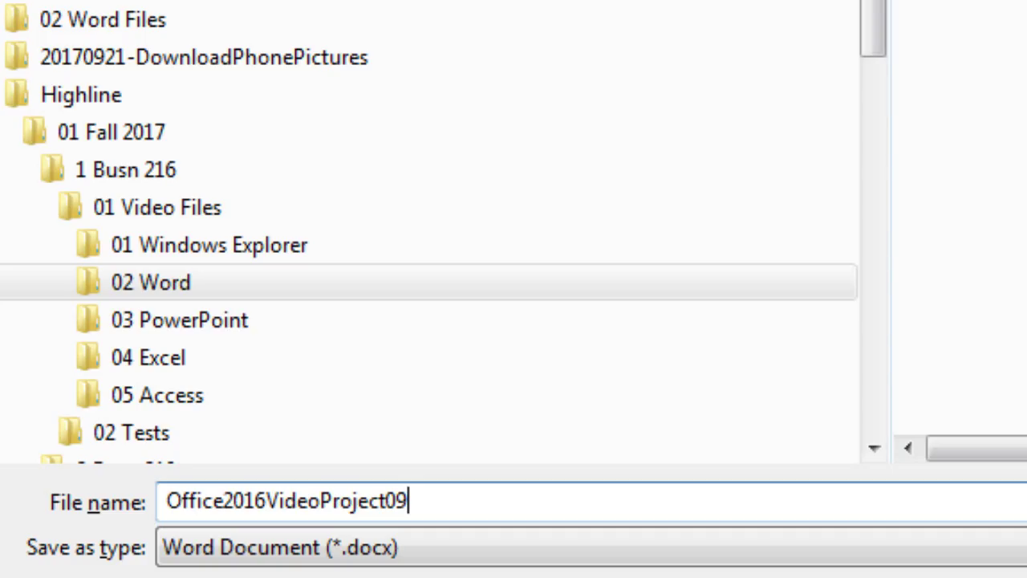
pyautogui.write('-MultiLevelList')
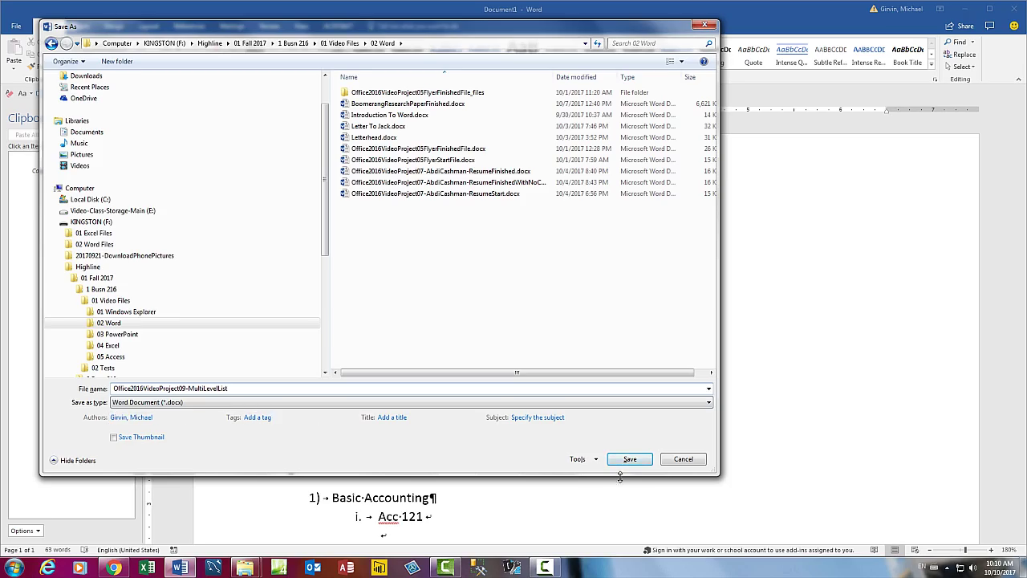
pyautogui.click(639, 466)
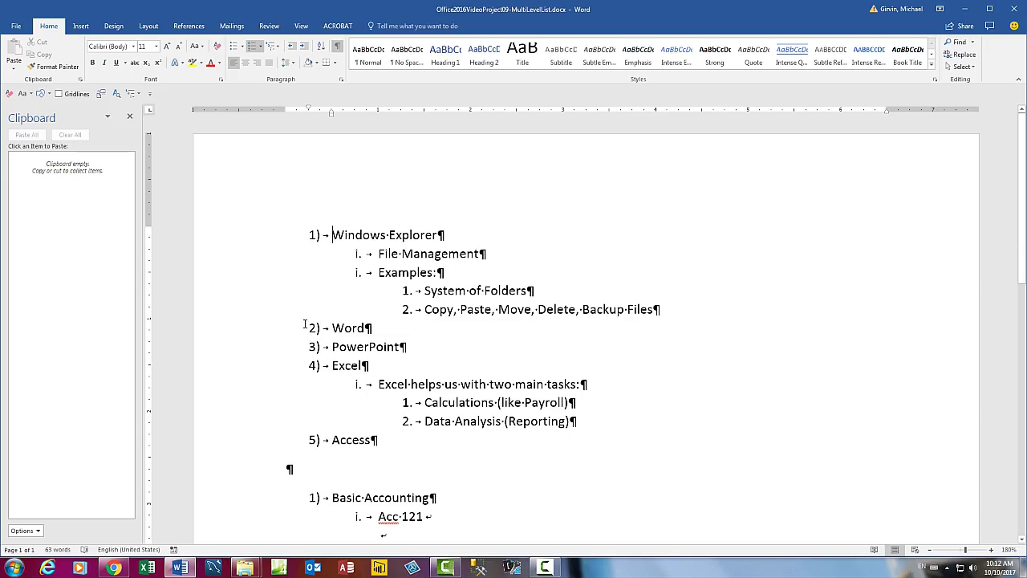
# Close the saved document, restart Word and open a new blank document.
pyautogui.hotkey('alt', 'F4')
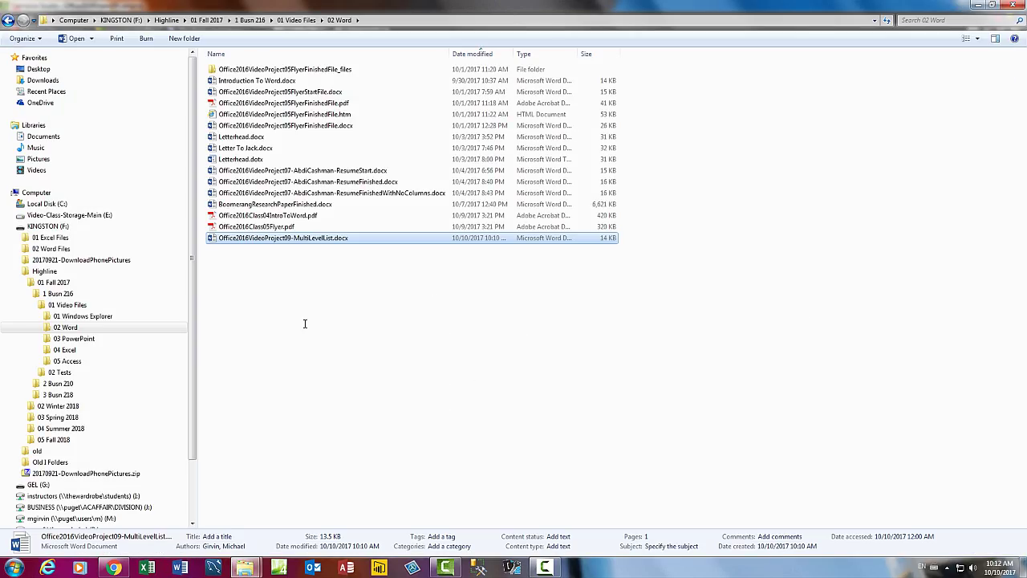
pyautogui.click(180, 568)
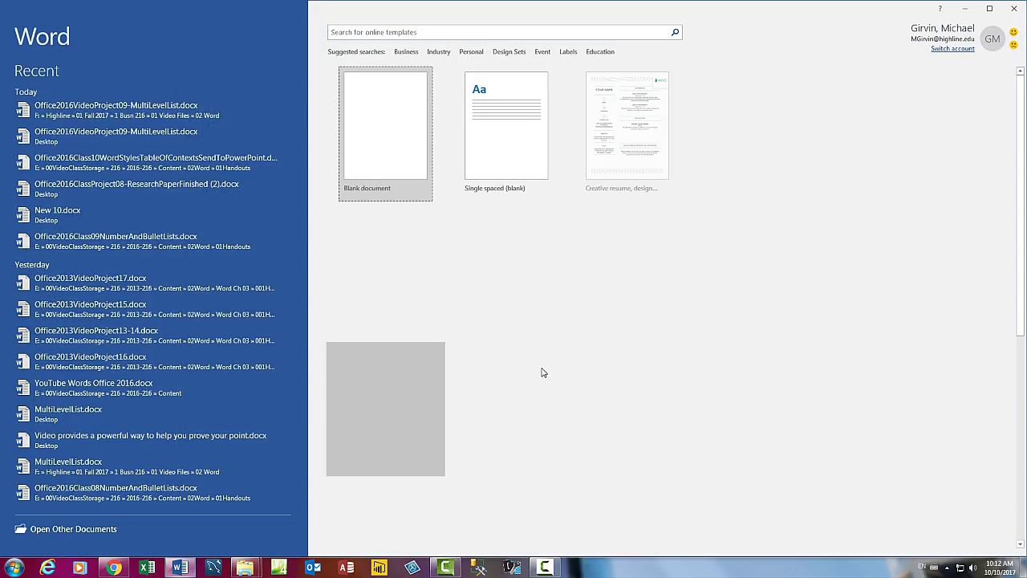
pyautogui.press('Escape')
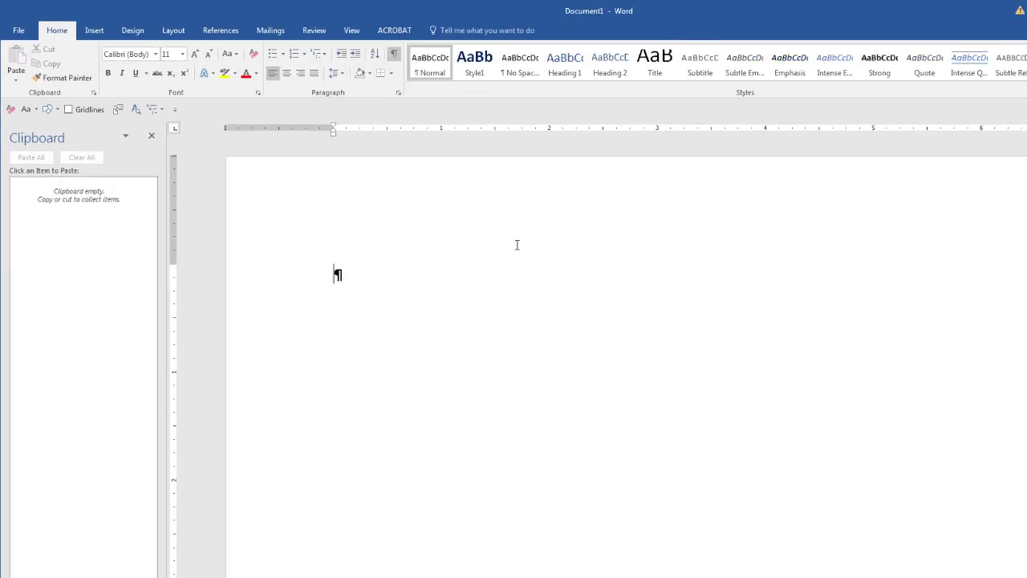
# Check the multilevel list gallery in the blank document for the MyMultiLevelList list style and close it without applying a list.
pyautogui.click(325, 53)
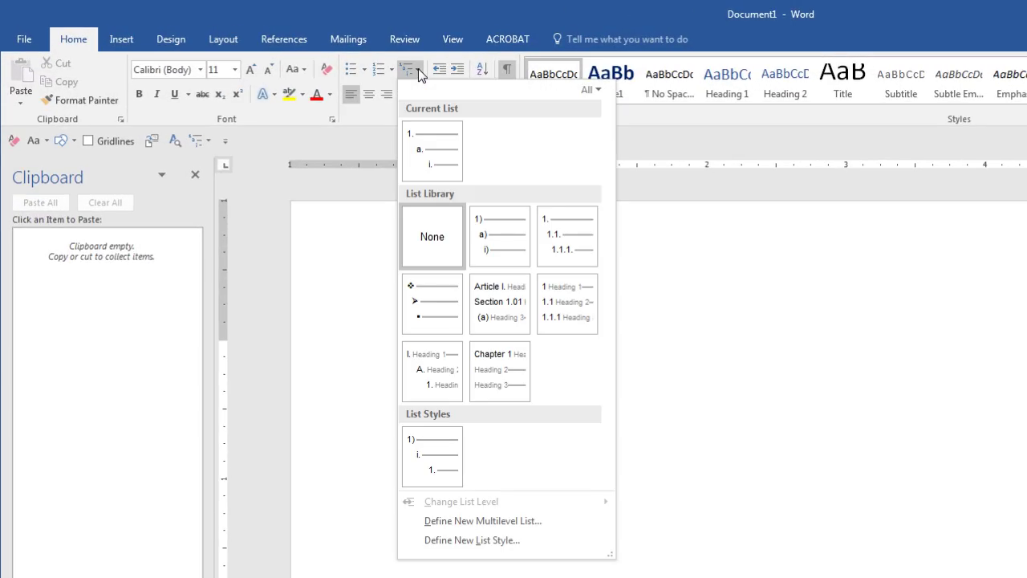
pyautogui.moveTo(443, 457)
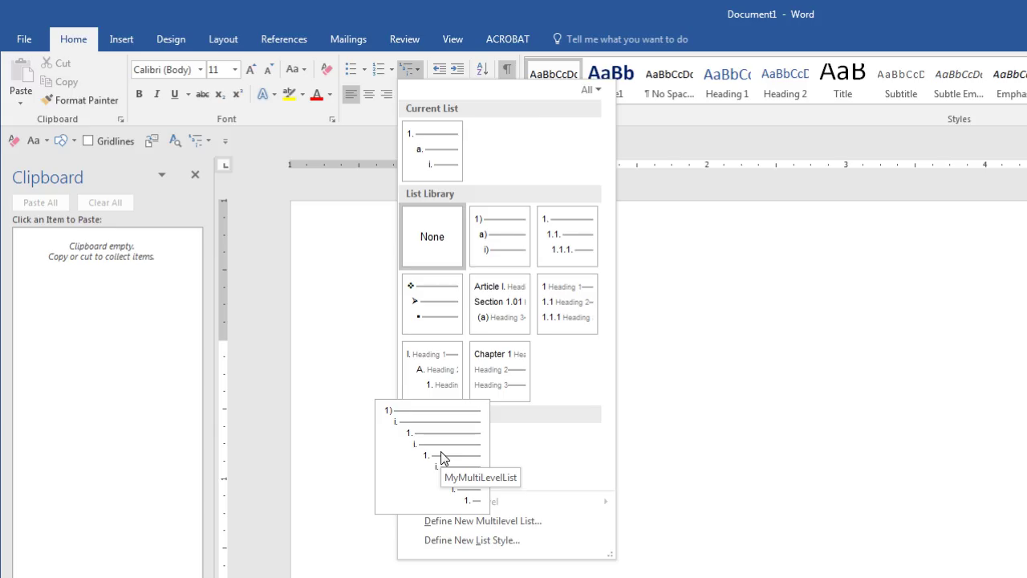
pyautogui.press('Escape')
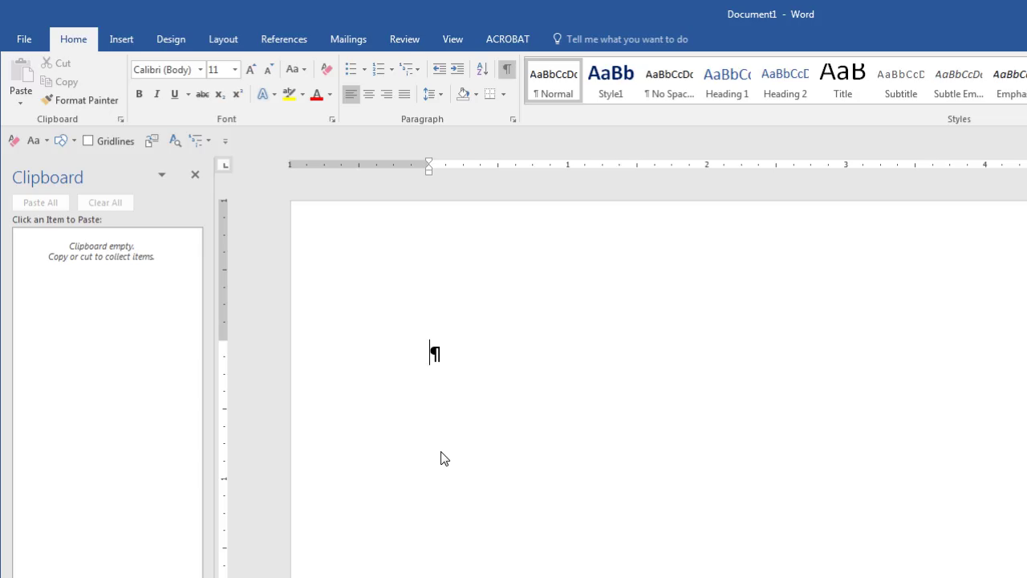